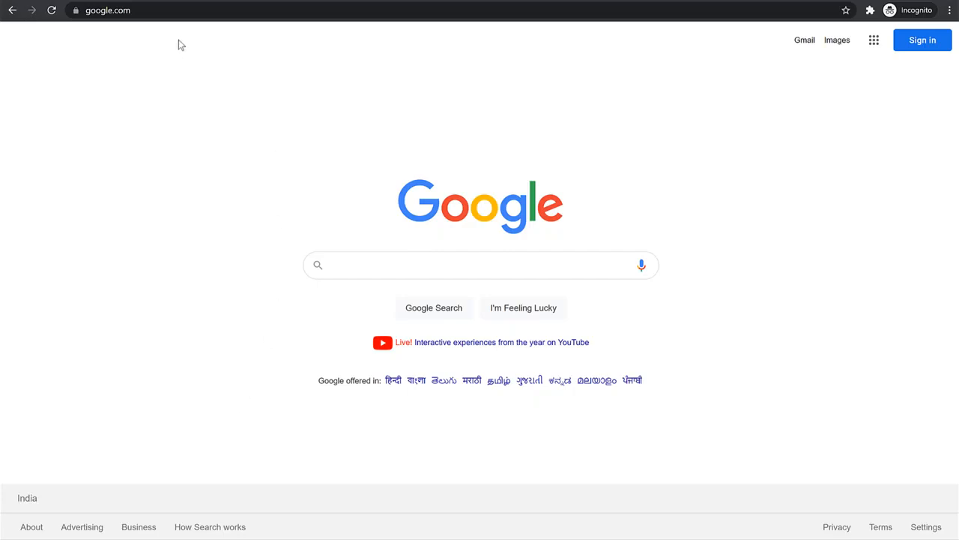
Open the Google Cloud Platform console at console.cloud.google.com
click(182, 9)
text(console.cloud.)
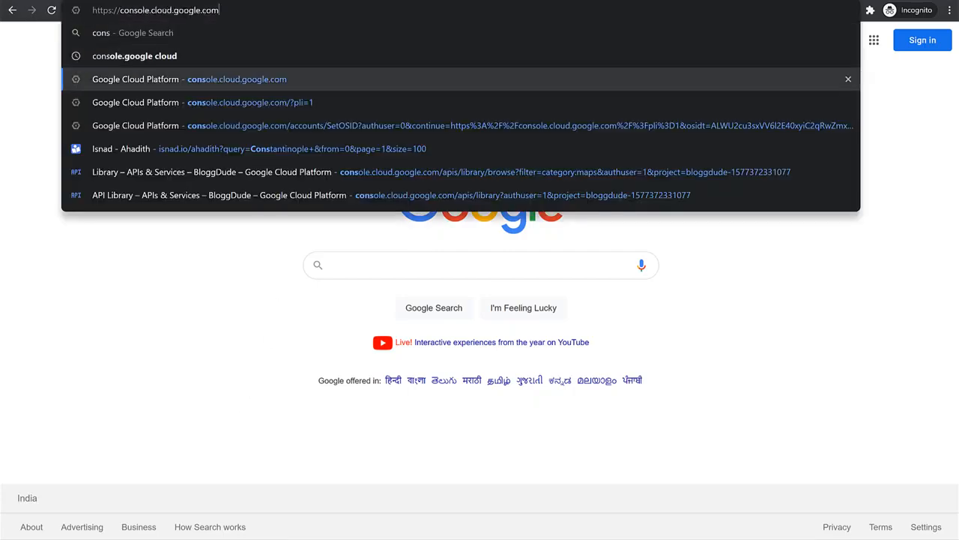
key(Return)
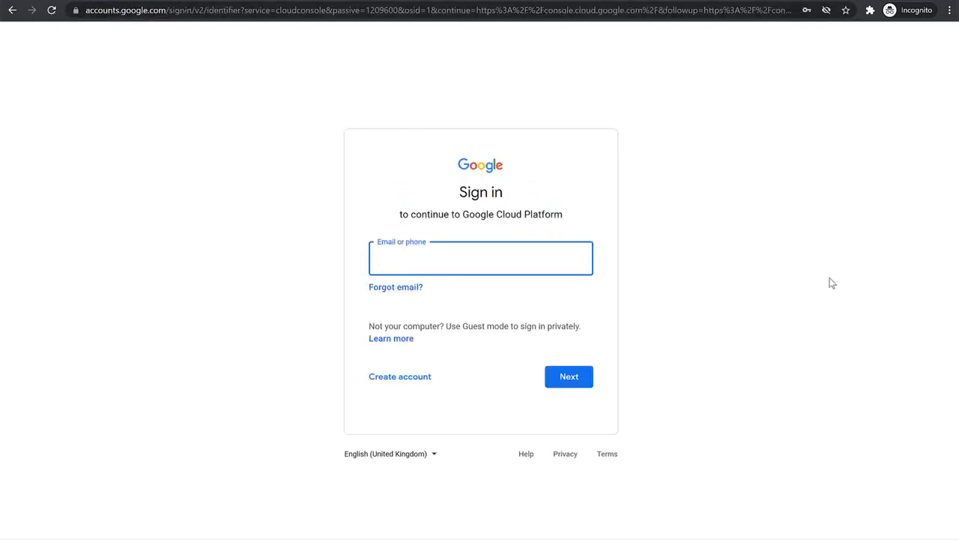
Sign in to Google Cloud Platform with the account's e-mail and password
click(479, 251)
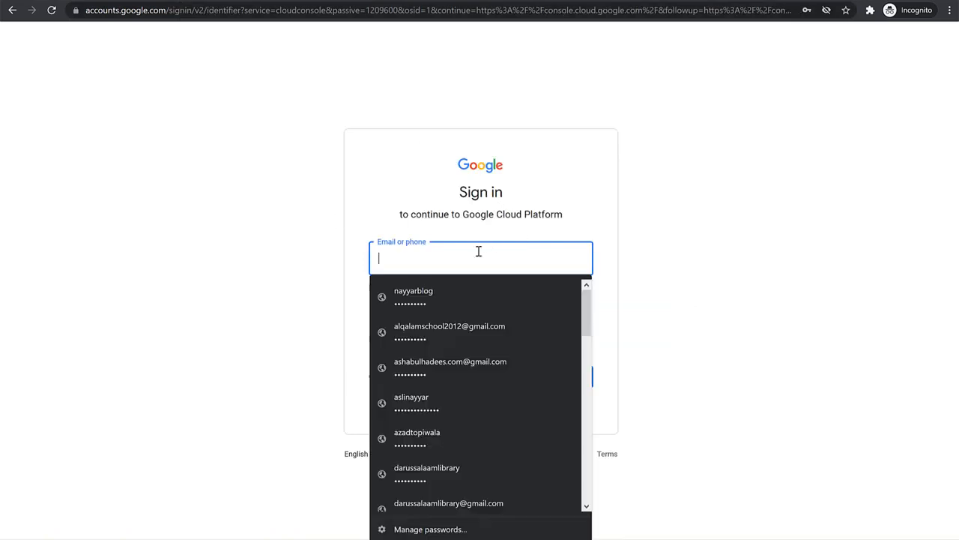
key(Down)
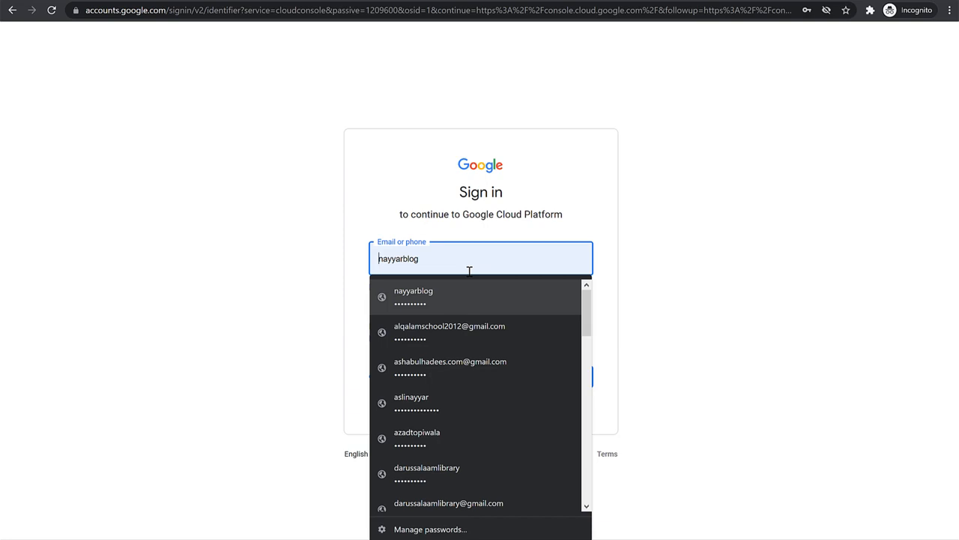
key(Return)
text(2)
click(566, 381)
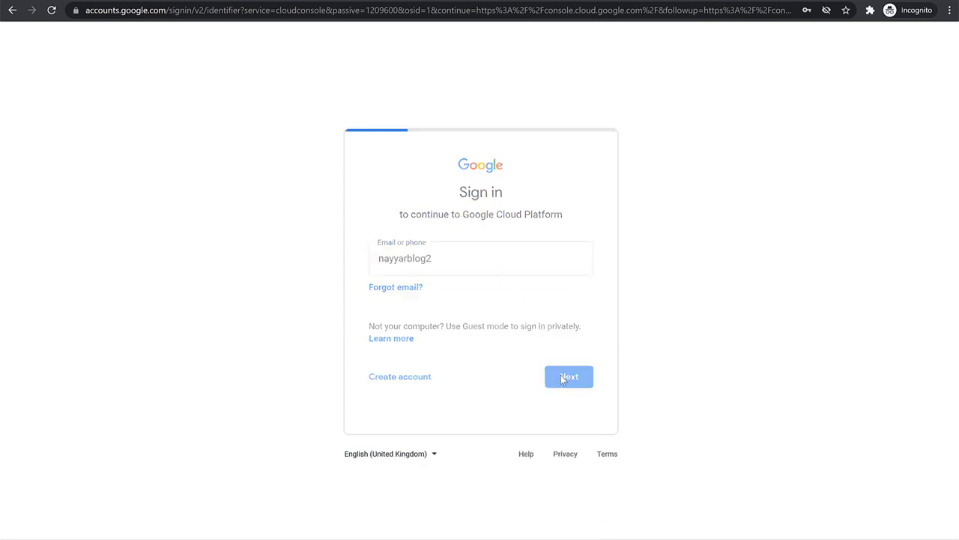
click(574, 360)
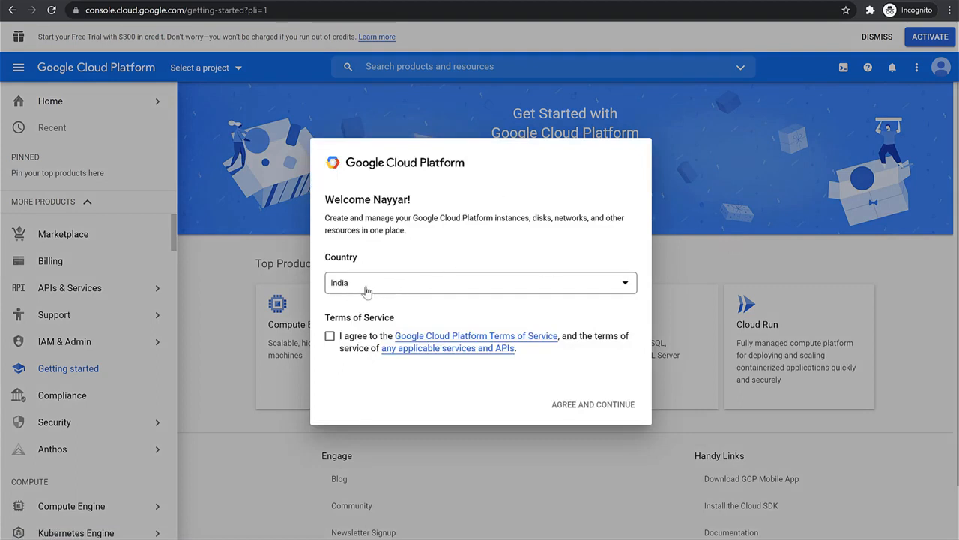
Agree to the Google Cloud Platform Terms of Service and activate the $300 credit free trial
click(330, 337)
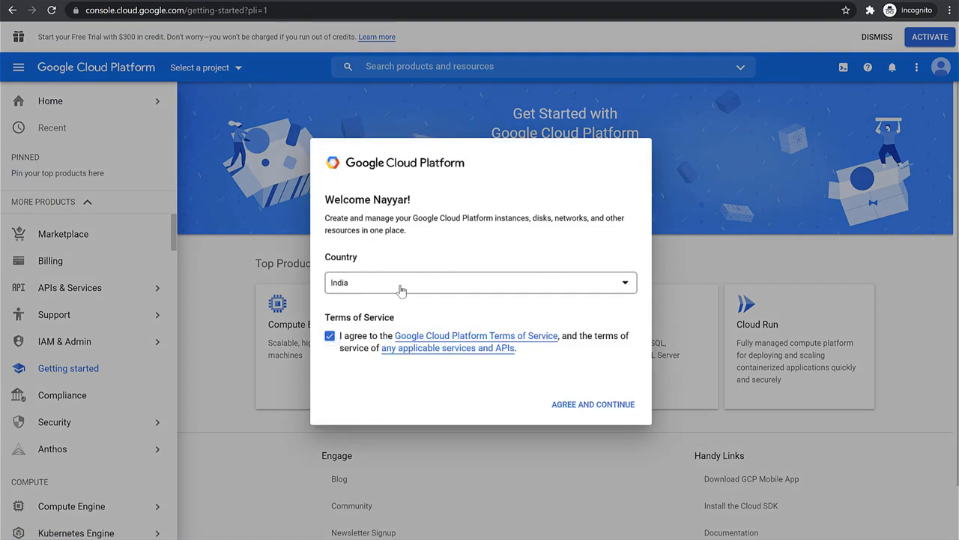
click(597, 412)
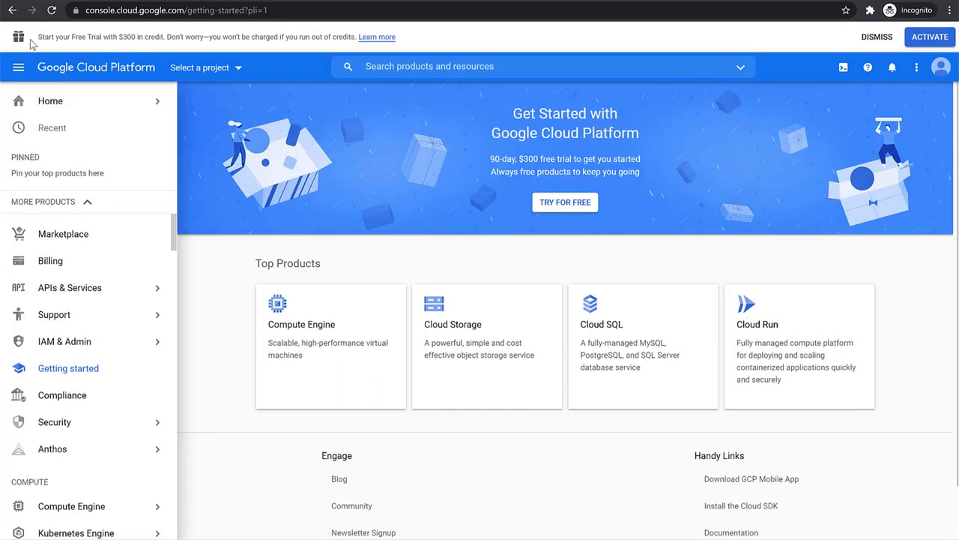
drag(33, 37, 161, 37)
click(160, 37)
drag(165, 38, 126, 36)
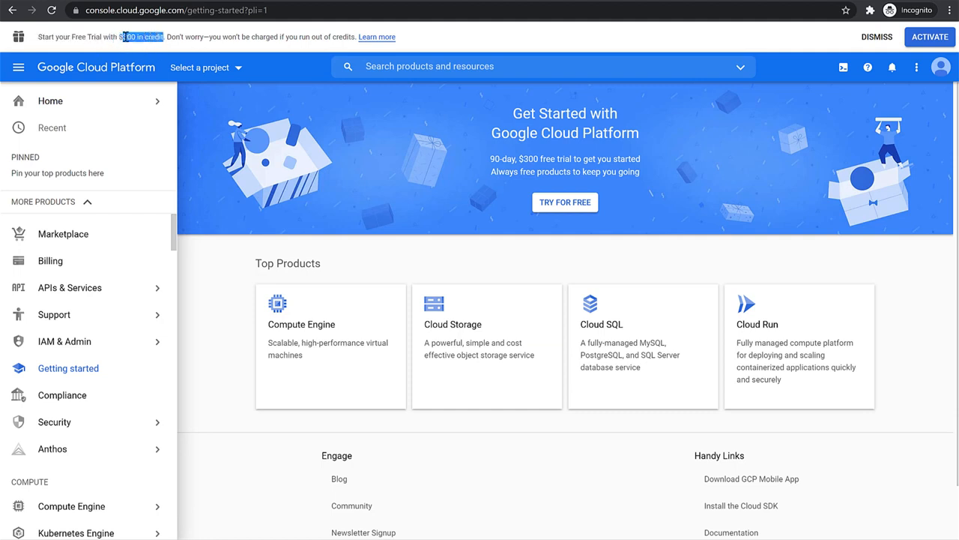
click(934, 43)
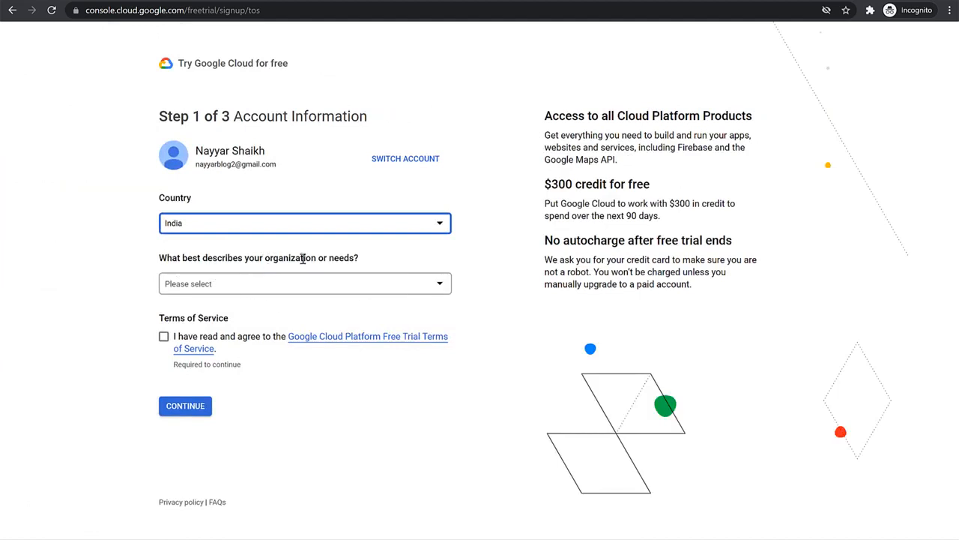
Complete the account information with Personal project as the organization or need, accept the Free Trial Terms of Service and continue
click(330, 290)
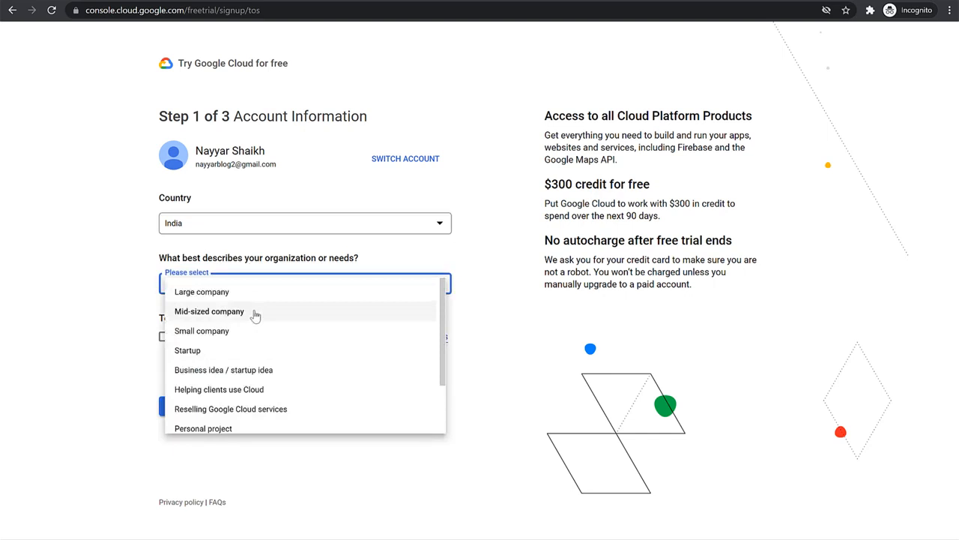
scroll(255, 364, down, 1)
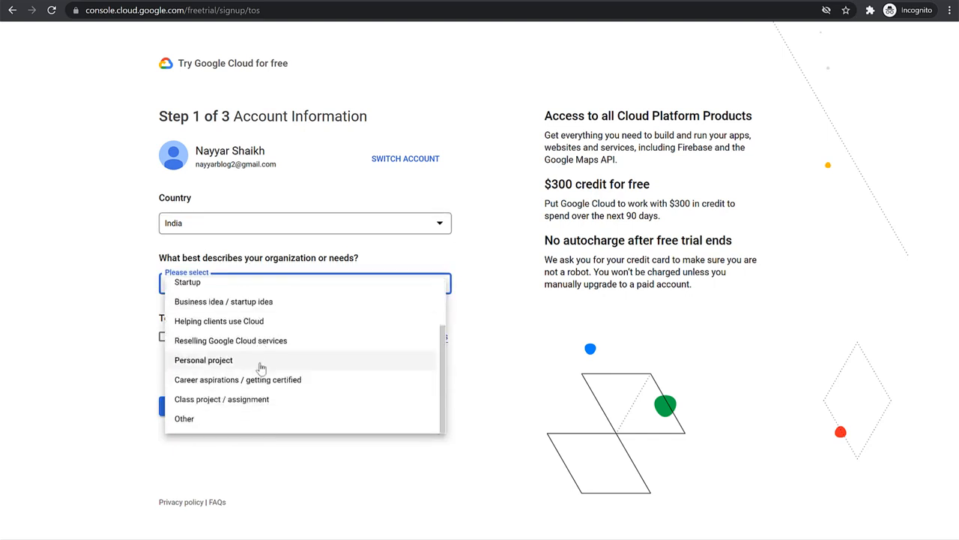
click(253, 363)
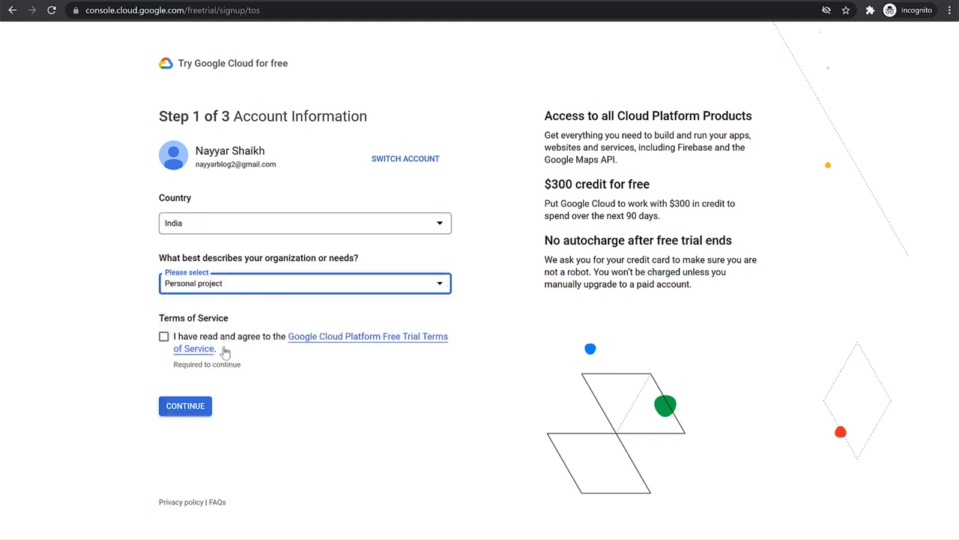
click(164, 338)
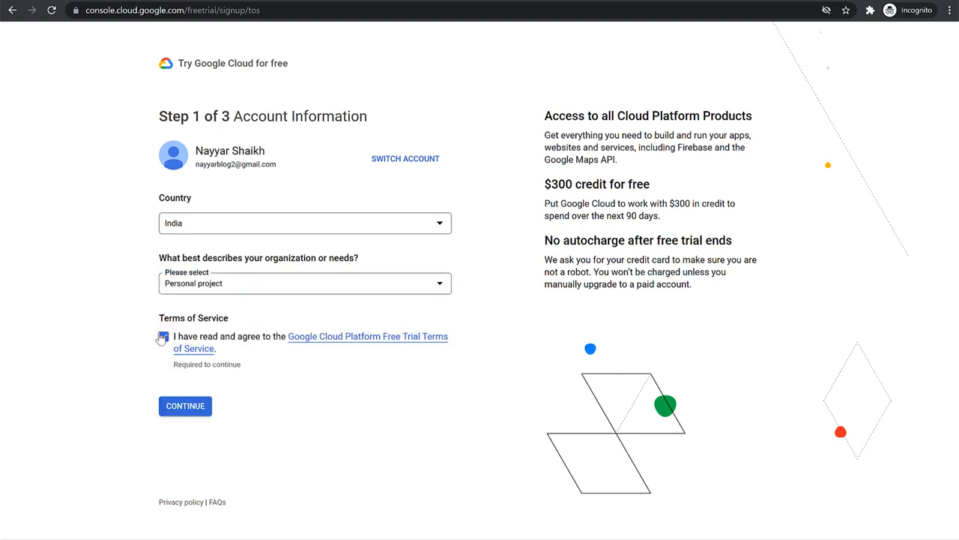
click(201, 412)
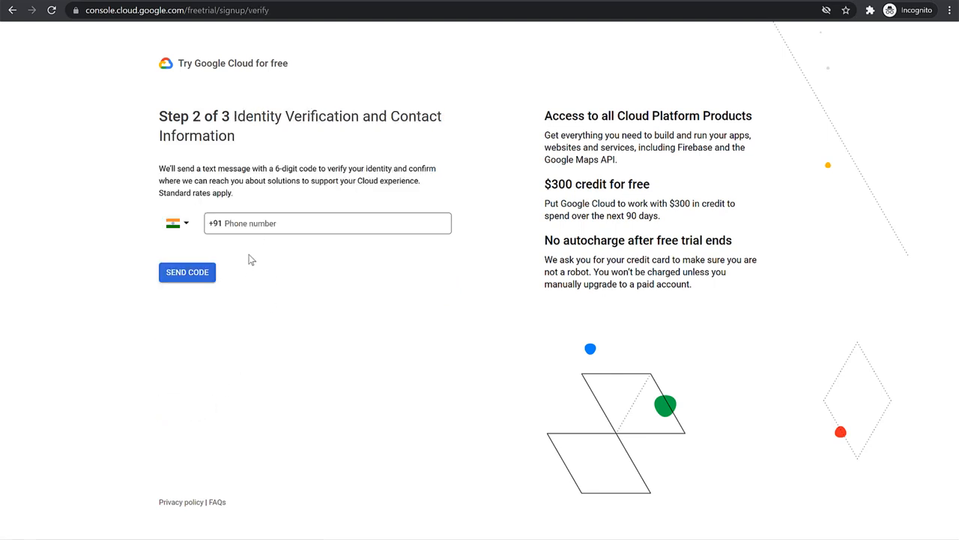
Send a code to the account holder's phone number and verify the identity with the 6-digit verification code
click(262, 232)
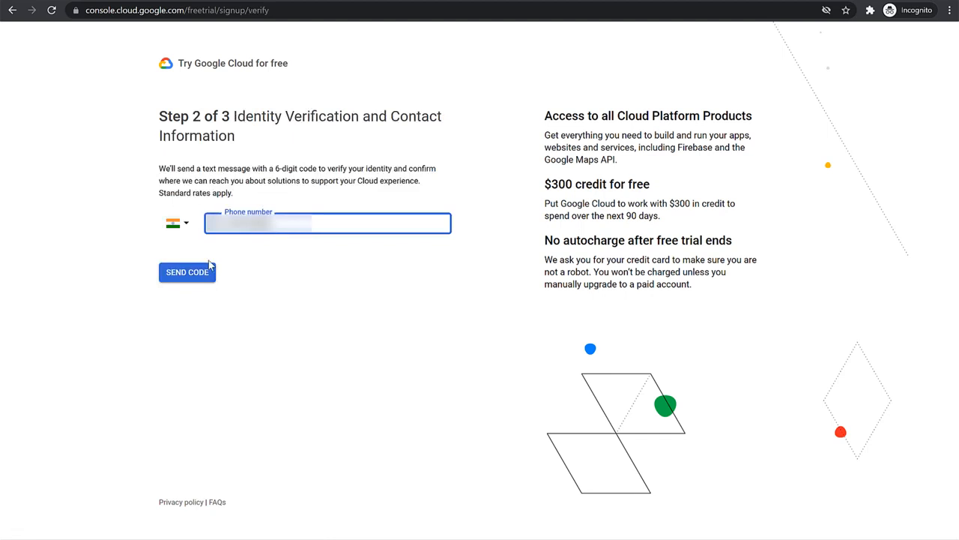
click(187, 276)
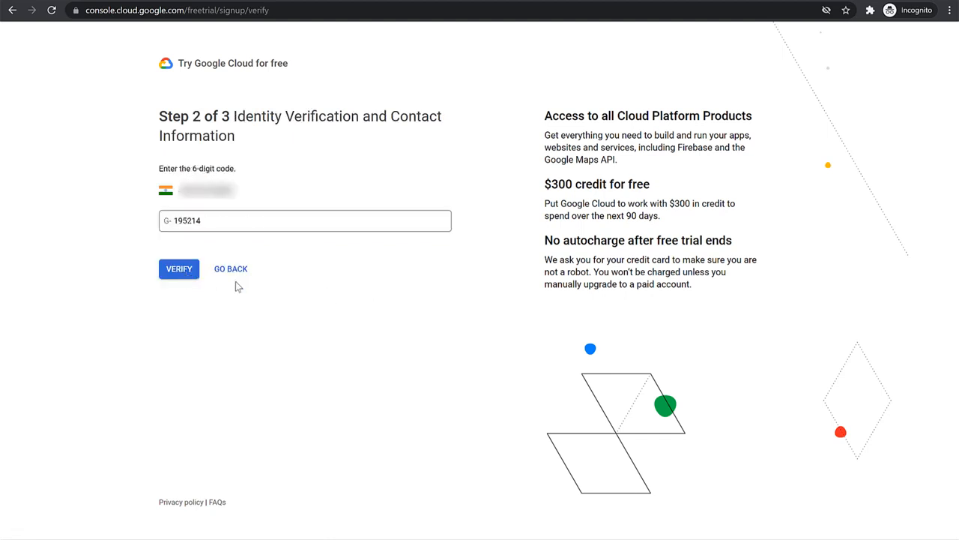
click(184, 275)
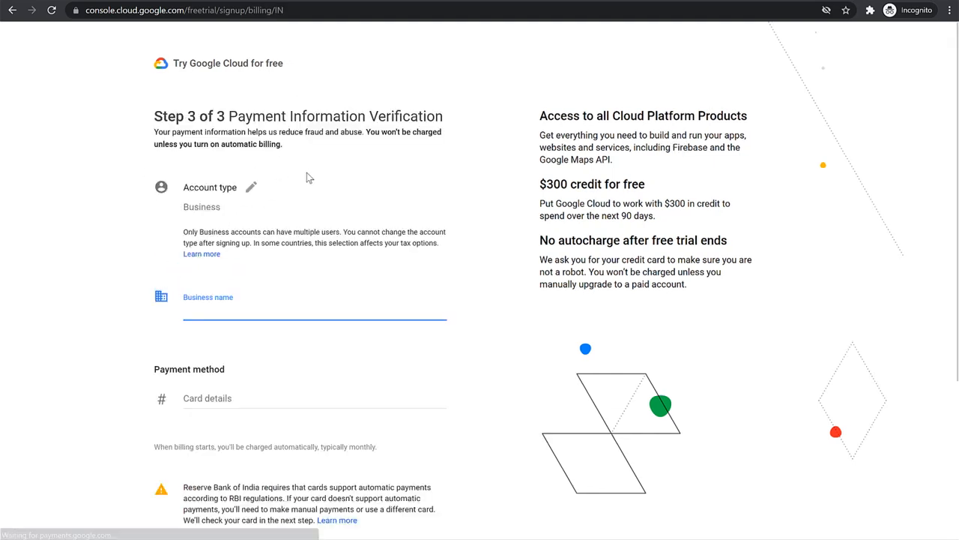
Set the account type of the payment profile to Individual
click(252, 187)
click(246, 213)
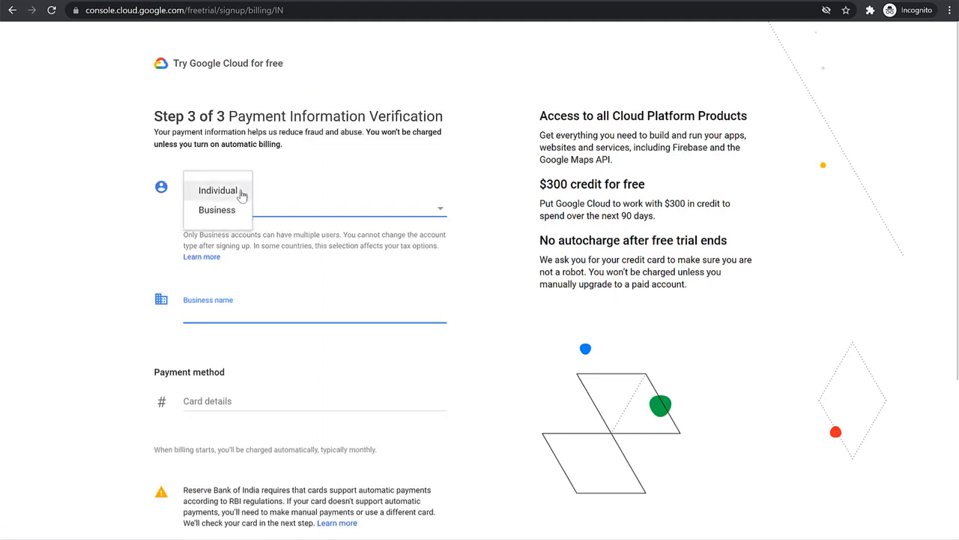
click(240, 194)
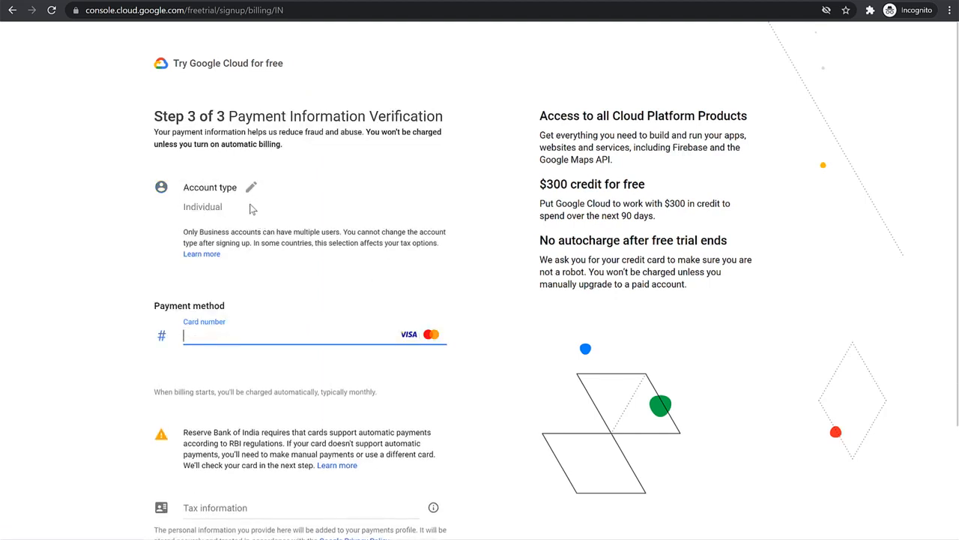
click(252, 187)
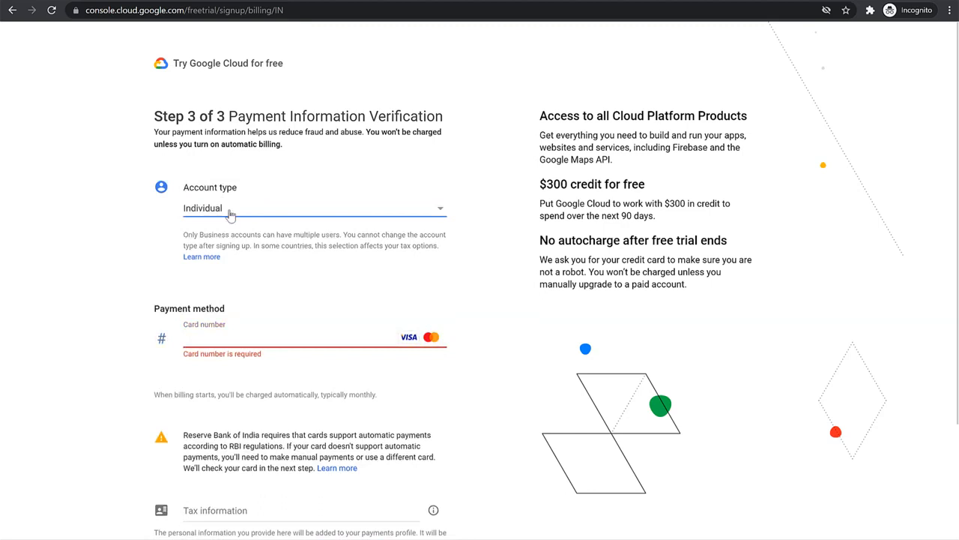
click(359, 187)
Fill in the payment method with the saved Mastercard's number, expiry date and cardholder name, confirming its CVC
scroll(388, 293, down, 2)
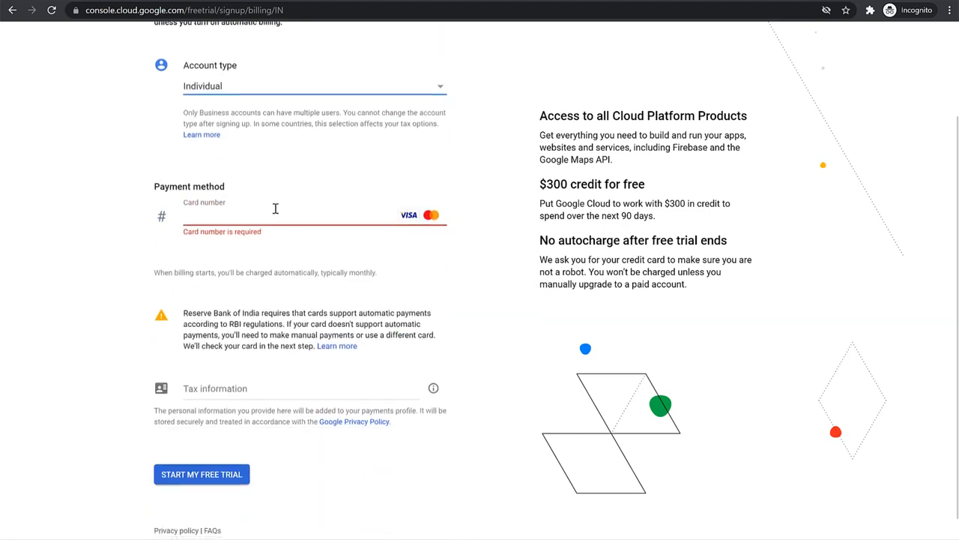
click(406, 222)
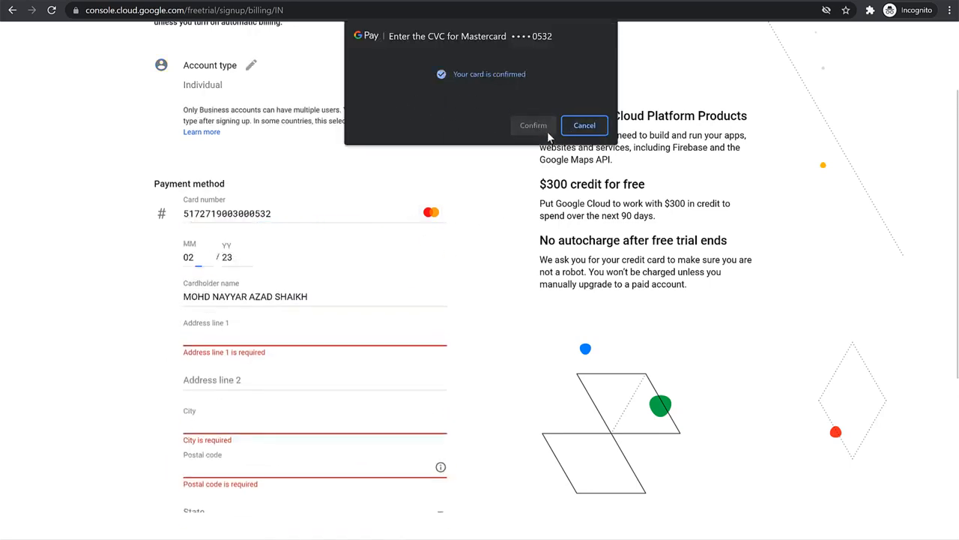
Fill in the card's billing address with address line 1, city, postal code and state, leaving address line 2 empty
scroll(464, 232, down, 4)
scroll(454, 218, down, 1)
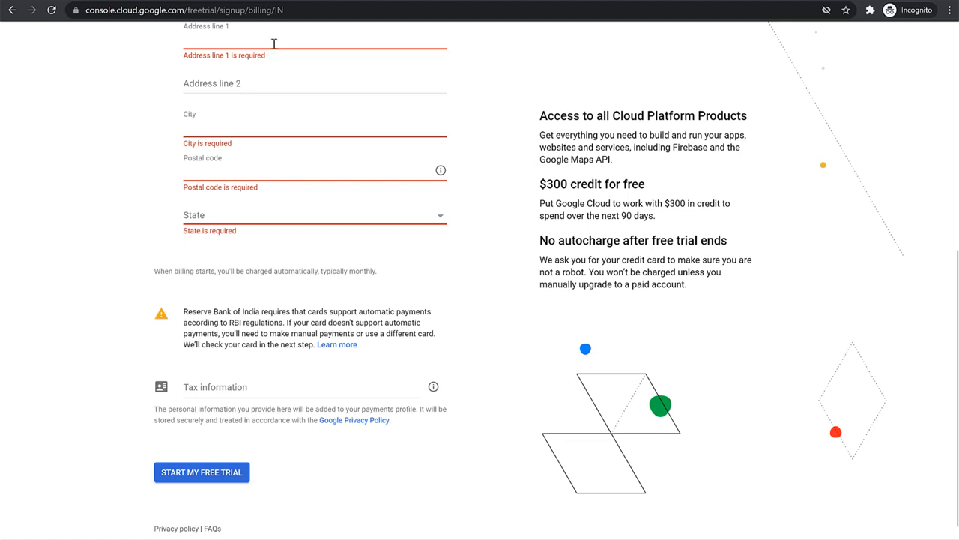
text(A)
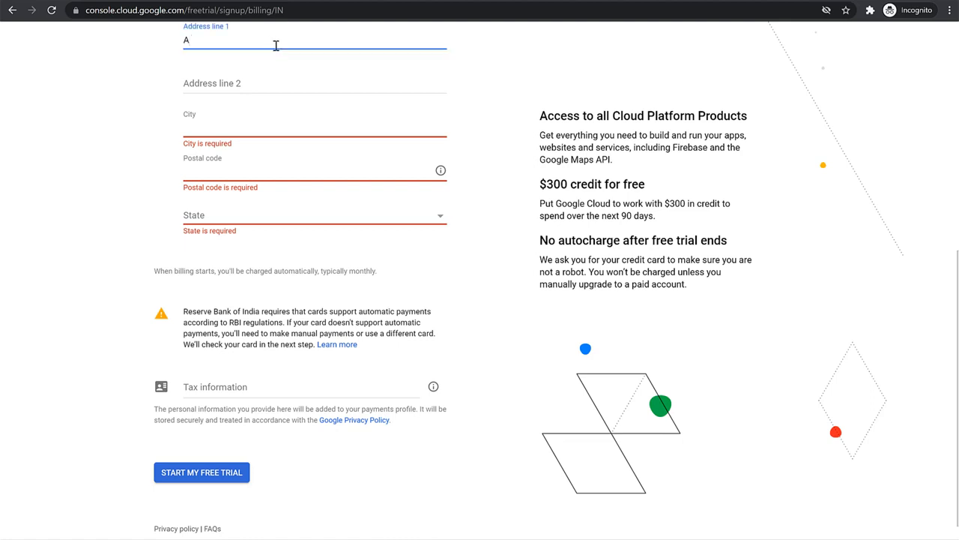
text(66)
key(Tab)
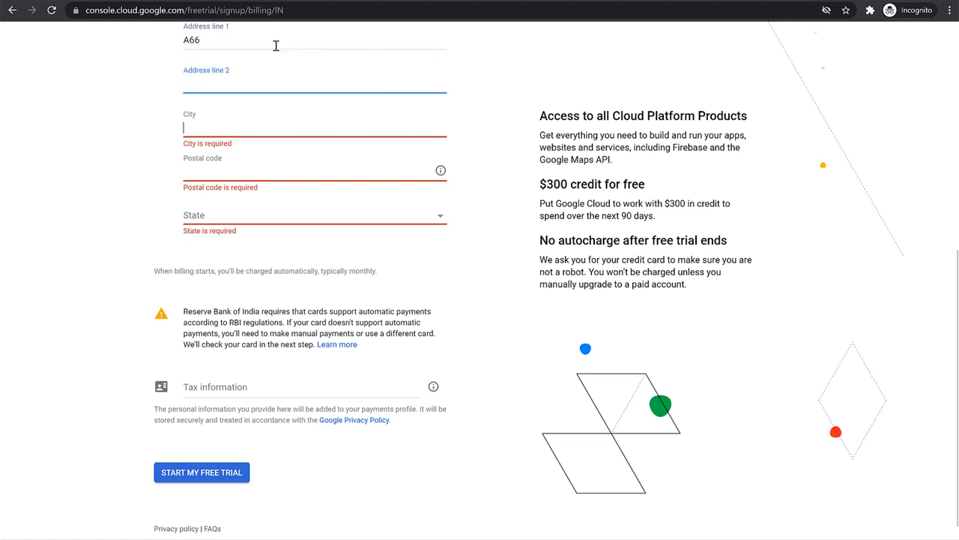
key(Tab)
text(M)
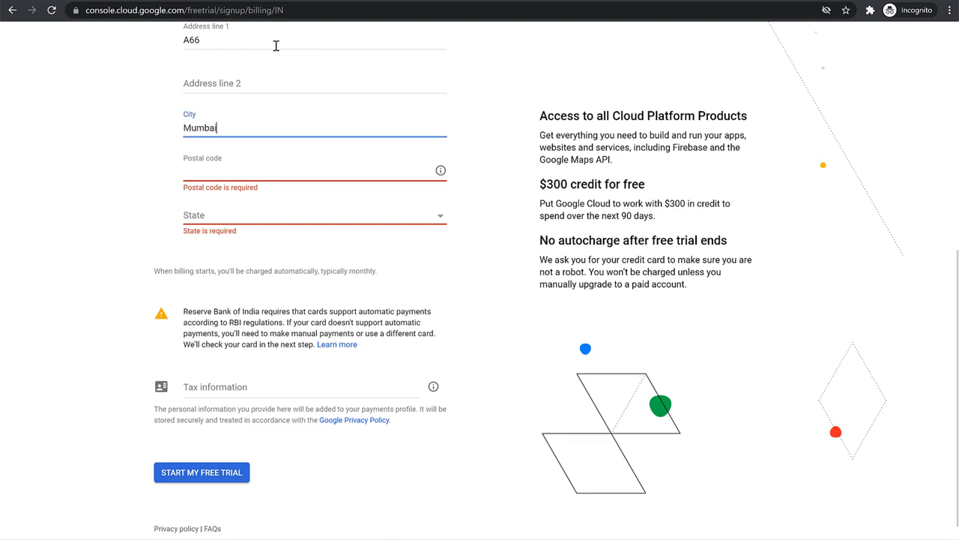
key(Tab)
text(400)
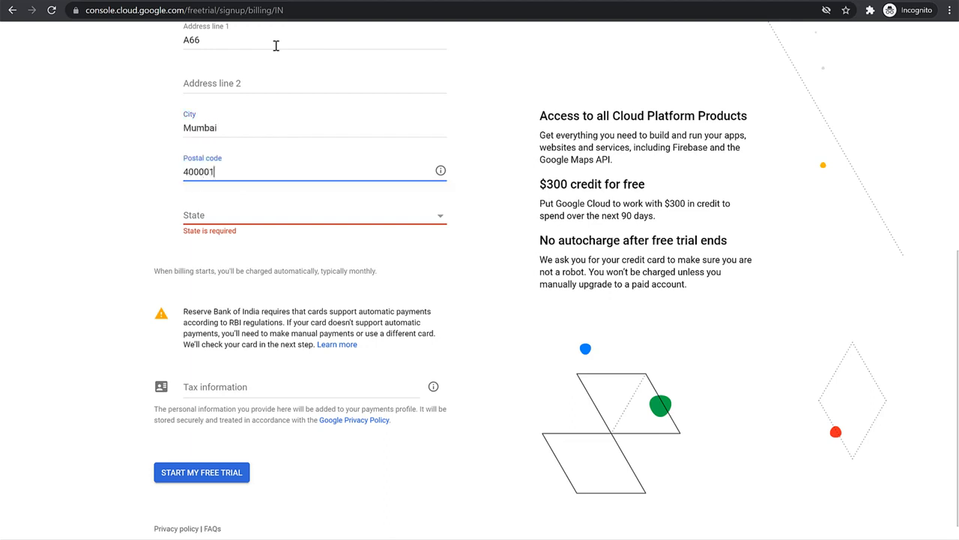
key(Tab)
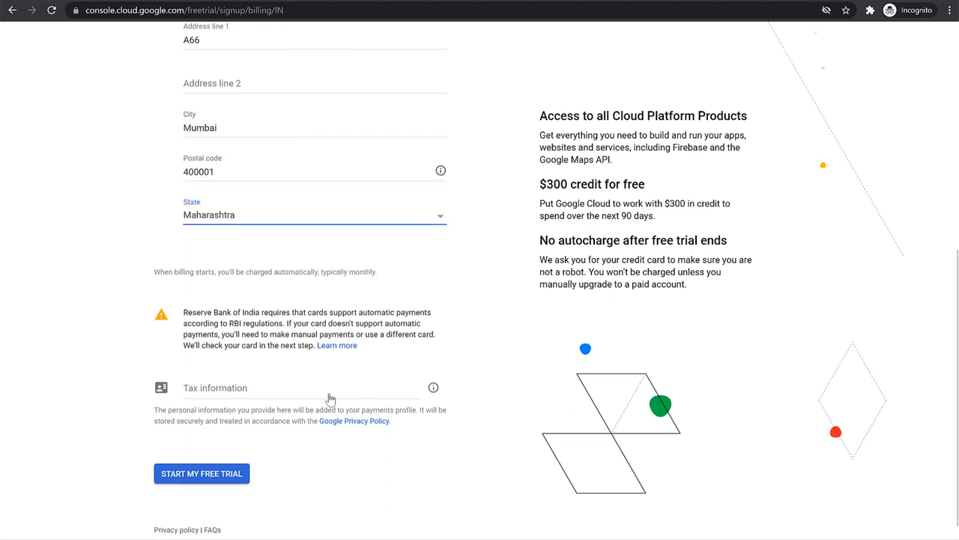
Set the tax status to Registered individual, leaving the optional PAN and TAN fields empty
click(298, 398)
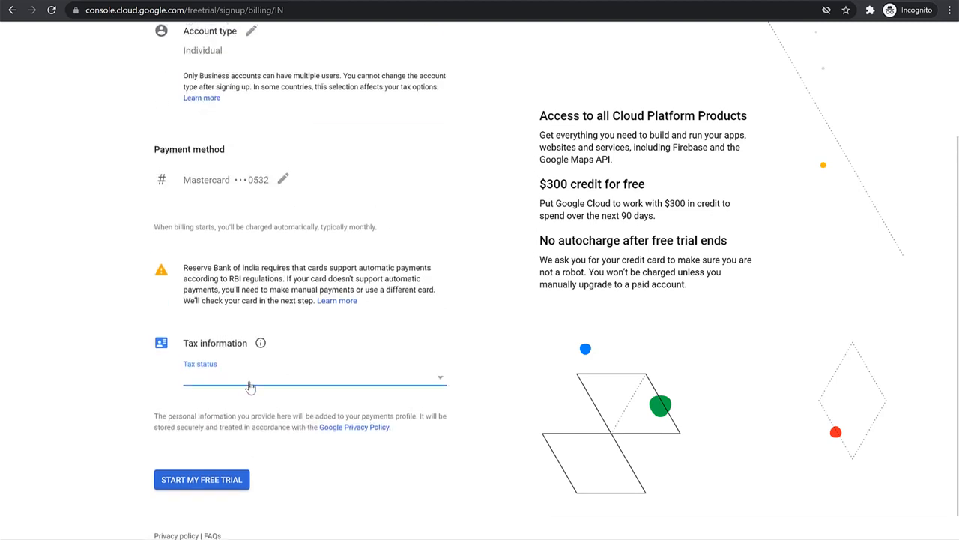
click(250, 387)
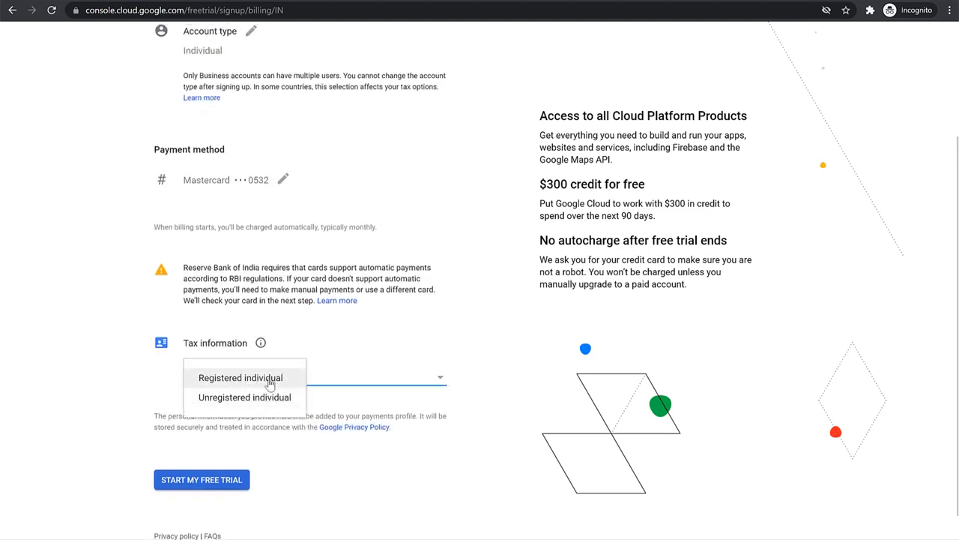
click(270, 383)
scroll(386, 450, down, 1)
click(397, 364)
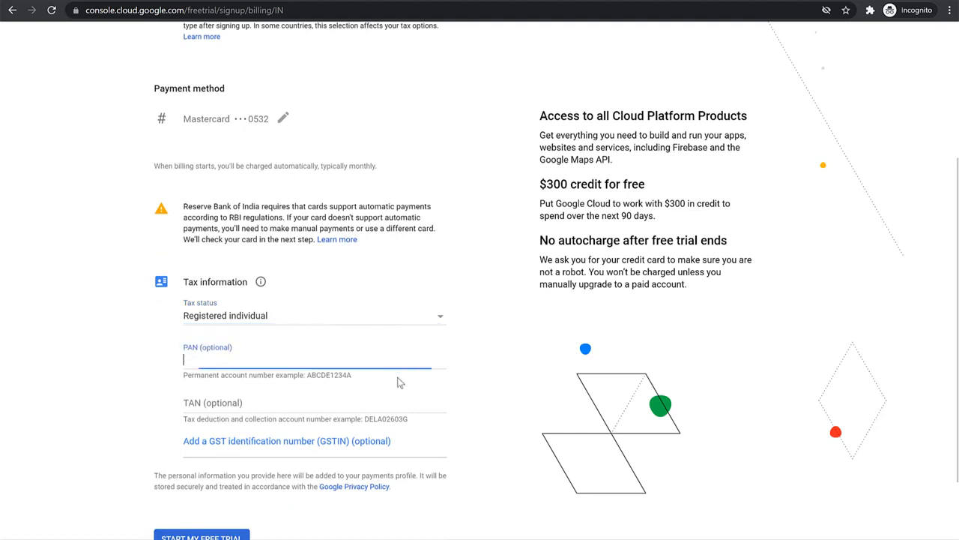
scroll(450, 420, down, 1)
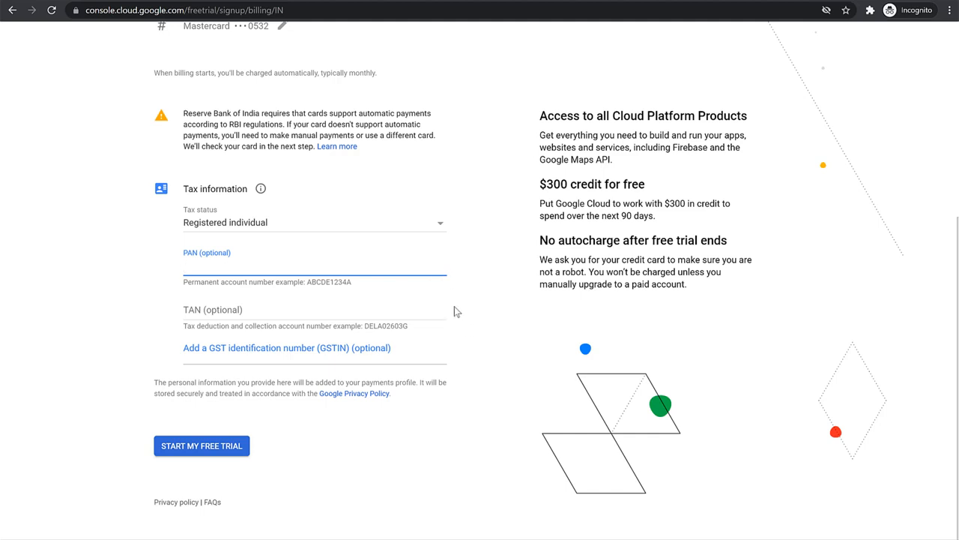
click(116, 268)
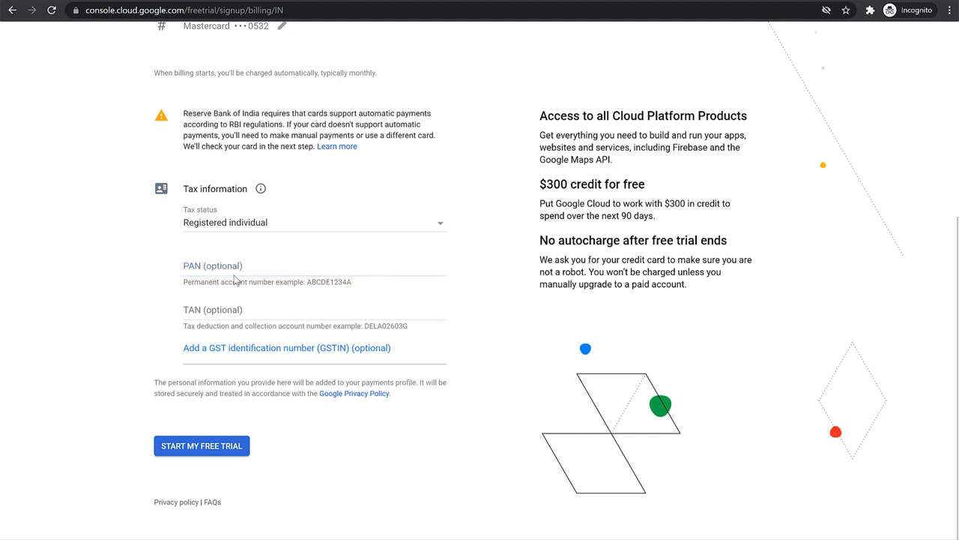
Submit the free trial signup and verify the Mastercard by entering its 3-digit security code
click(204, 452)
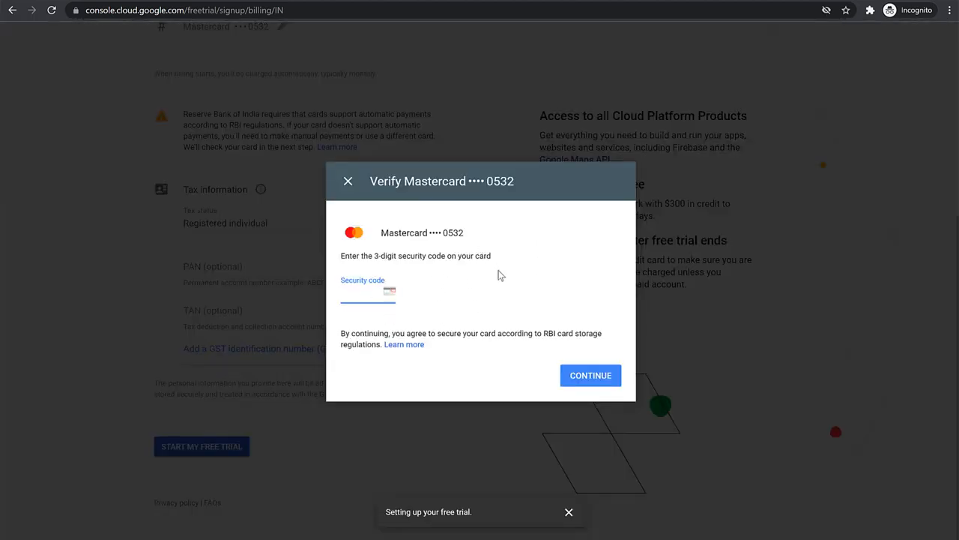
text(***)
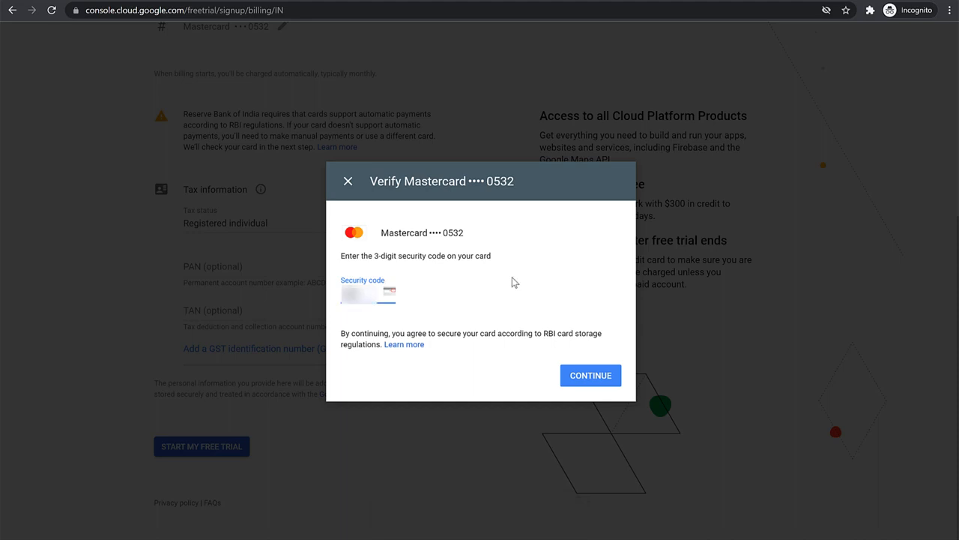
click(590, 381)
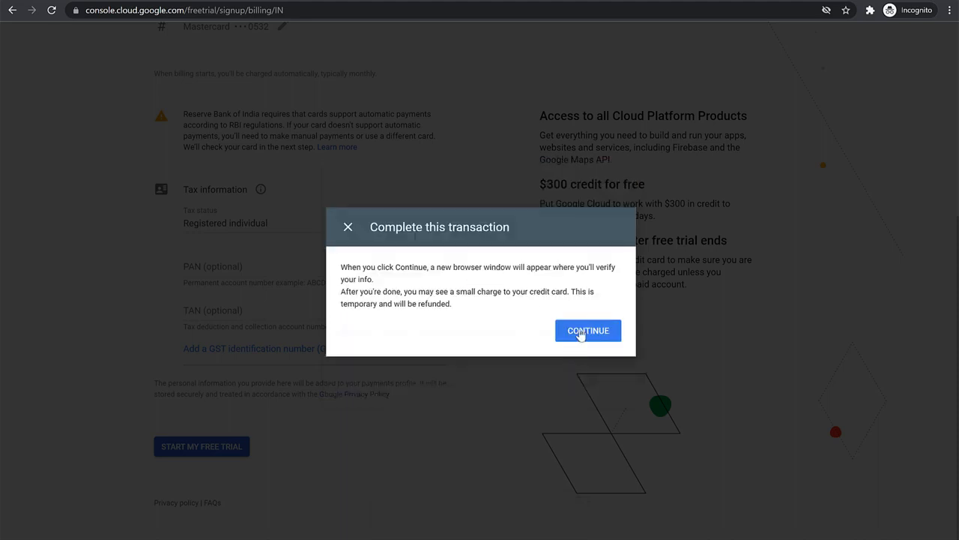
Continue to the bank's second factor authentication and submit the one-time password for the GOOGLECLOUD transaction
click(580, 332)
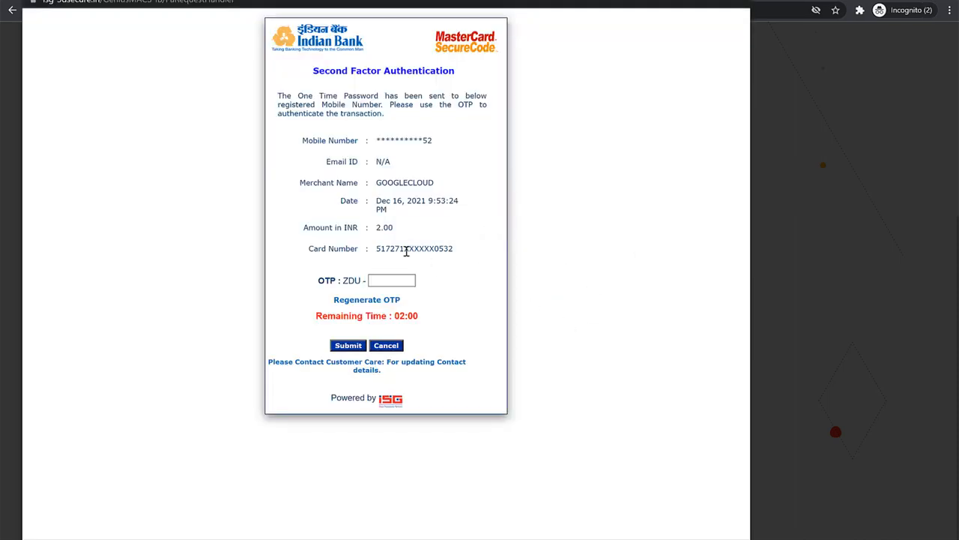
double_click(381, 228)
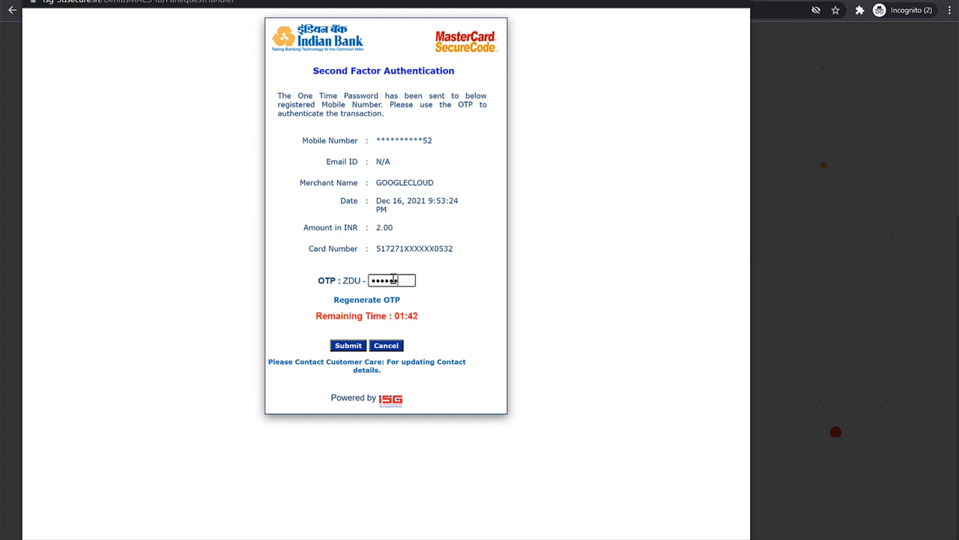
click(349, 345)
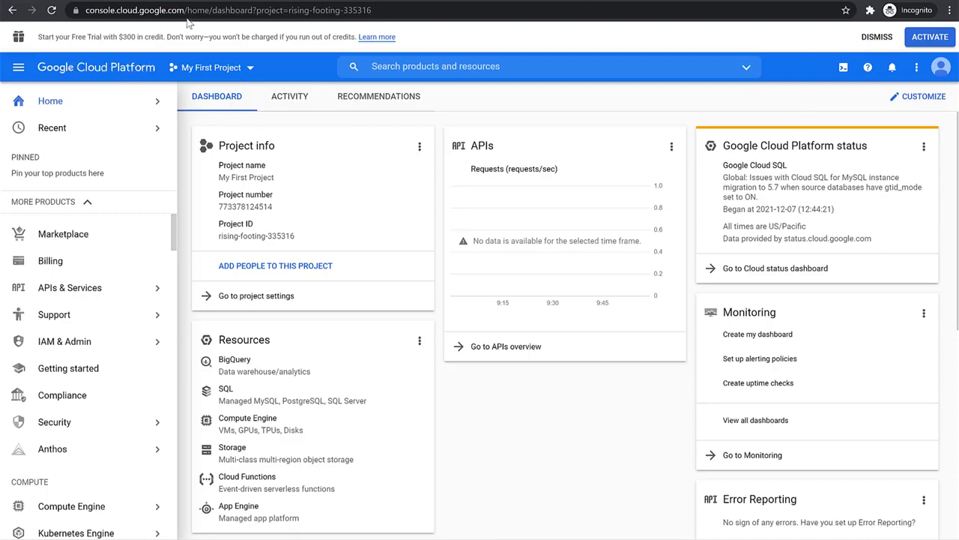
Load the Google Cloud console from its base address, console.cloud.google.com, without the path to the current page
drag(215, 10, 531, 15)
key(BackSpace)
key(Return)
Check the list of available projects and the notifications about project creation
click(231, 71)
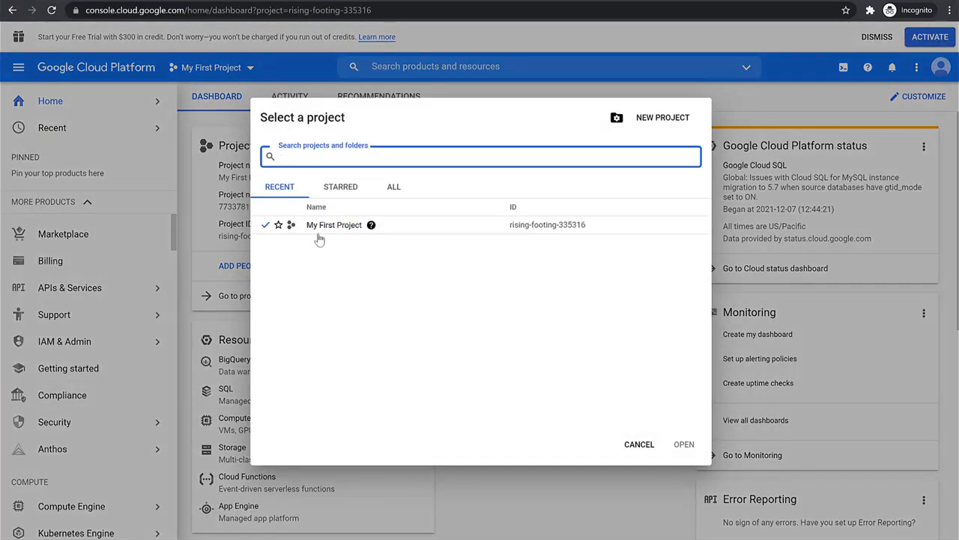
click(210, 75)
click(210, 75)
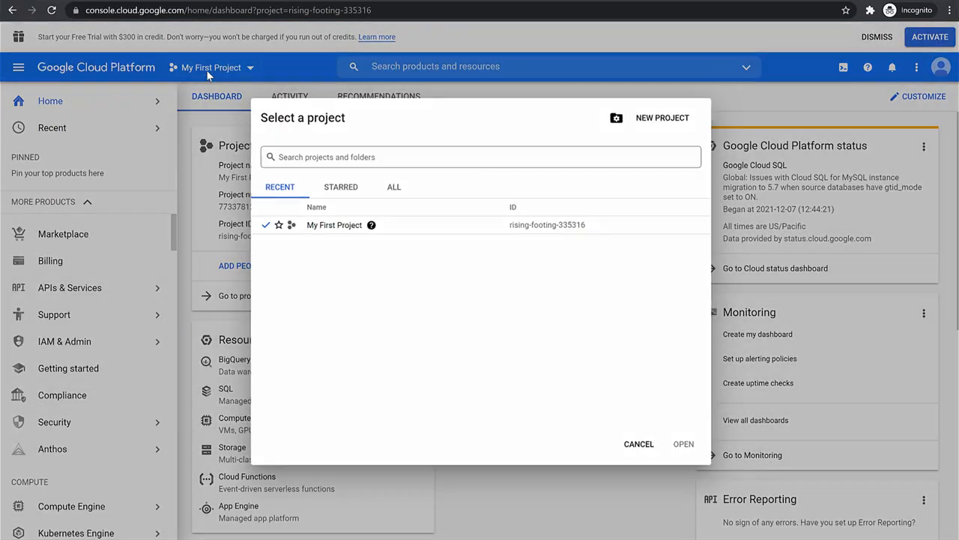
click(810, 90)
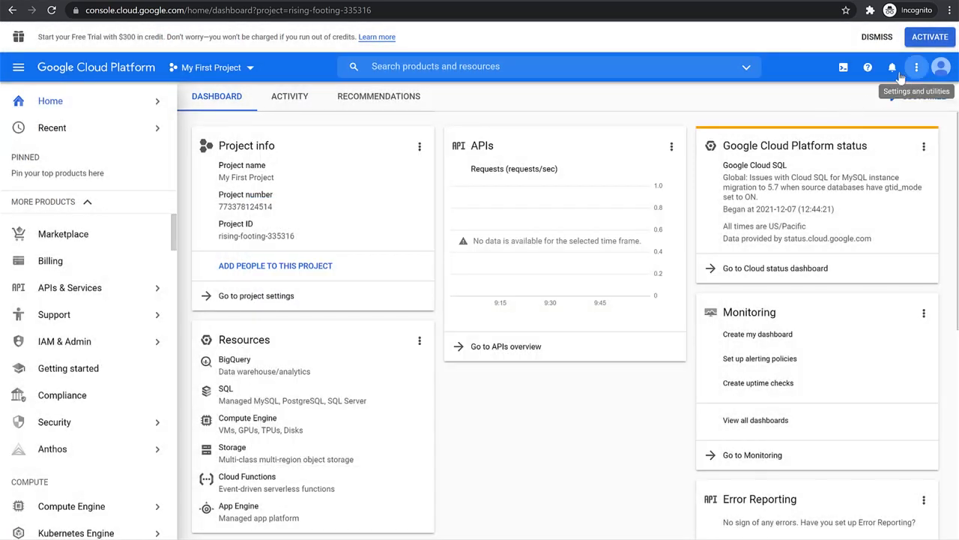
click(892, 67)
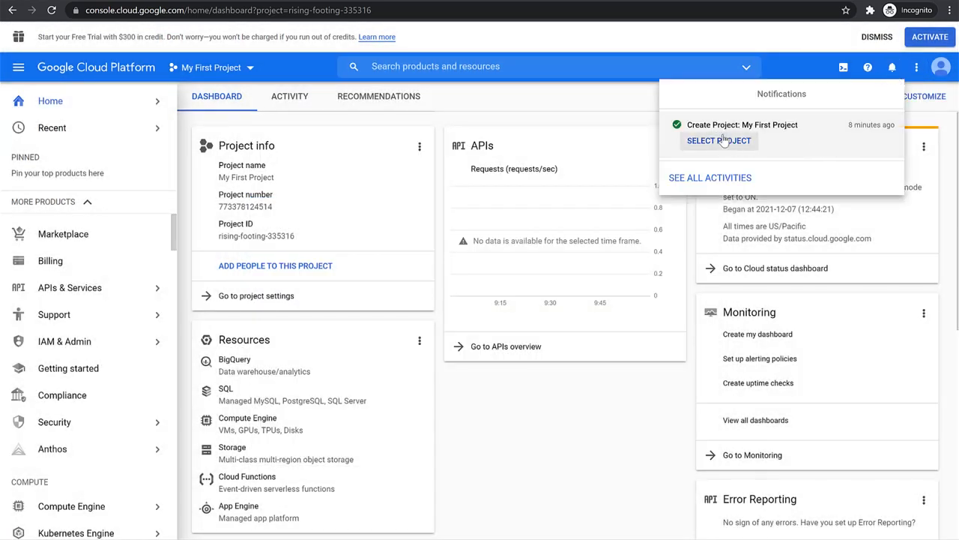
click(587, 115)
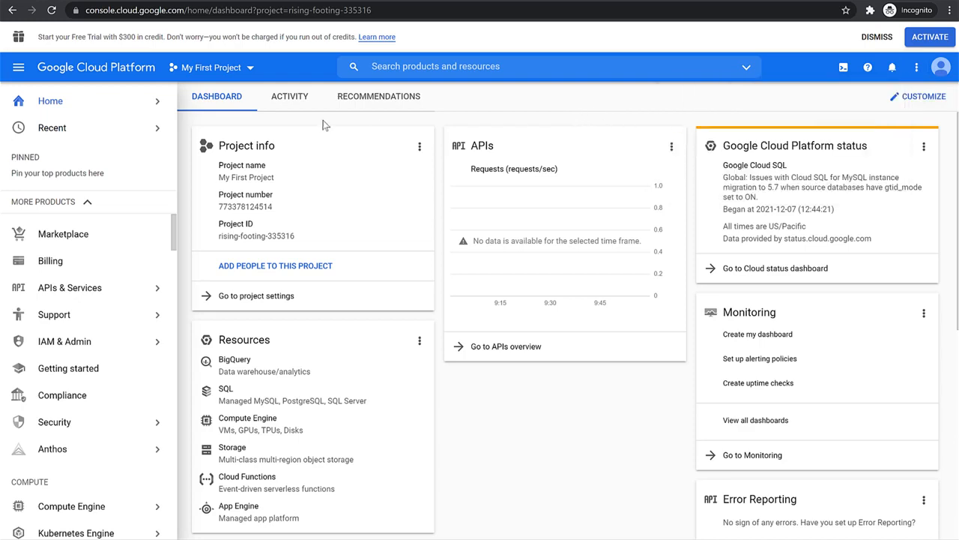
Open the New Project form from the project selector
click(243, 75)
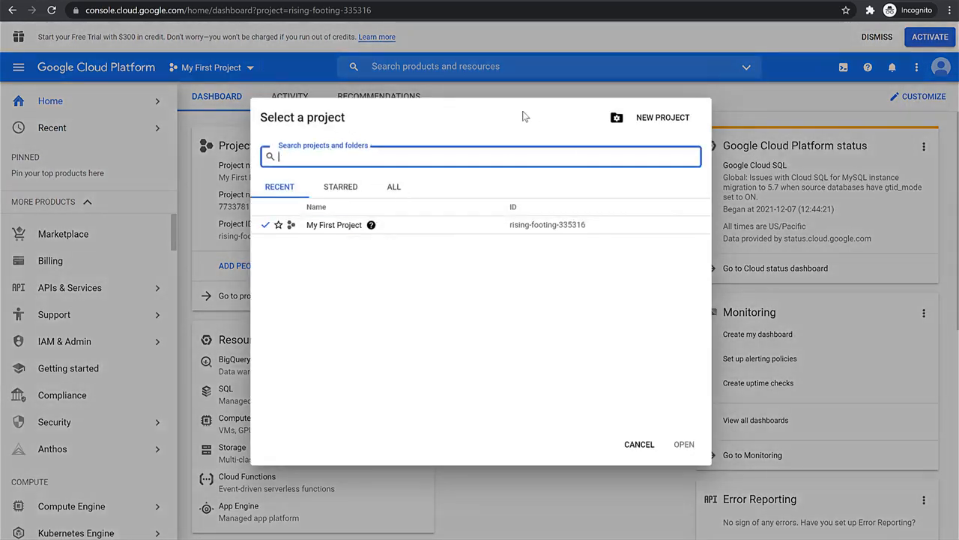
click(480, 86)
click(244, 69)
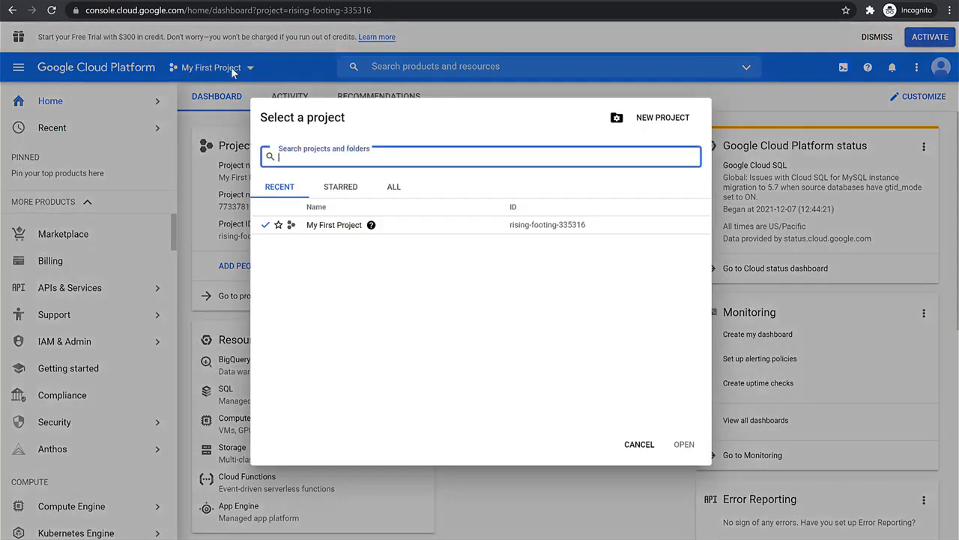
key(Escape)
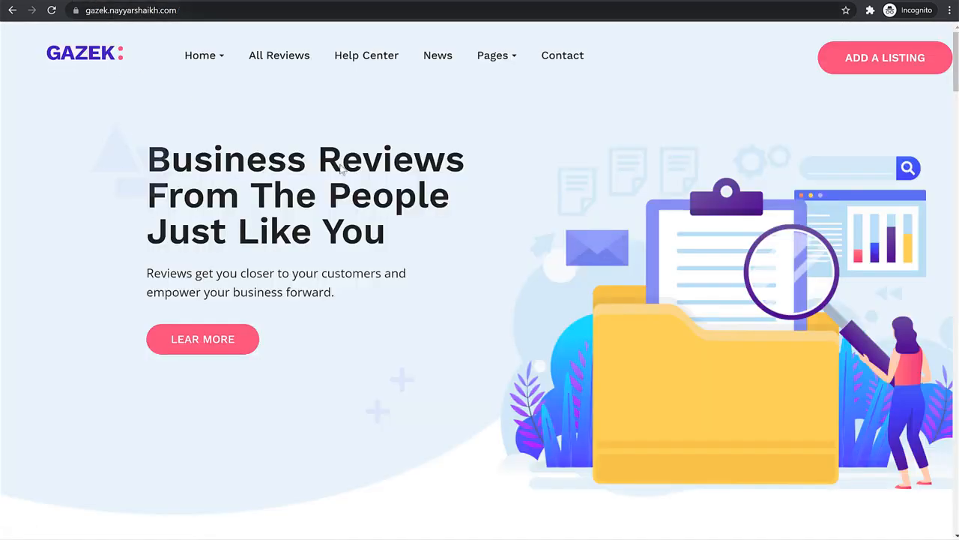
Switch to the Gazek website and look through its home page down to the top user reviews
scroll(272, 293, down, 3)
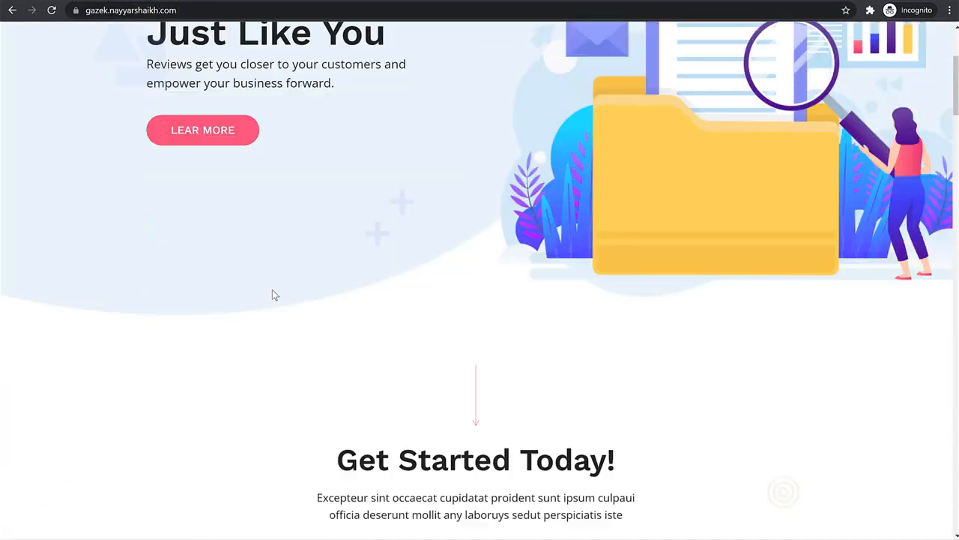
scroll(274, 294, up, 3)
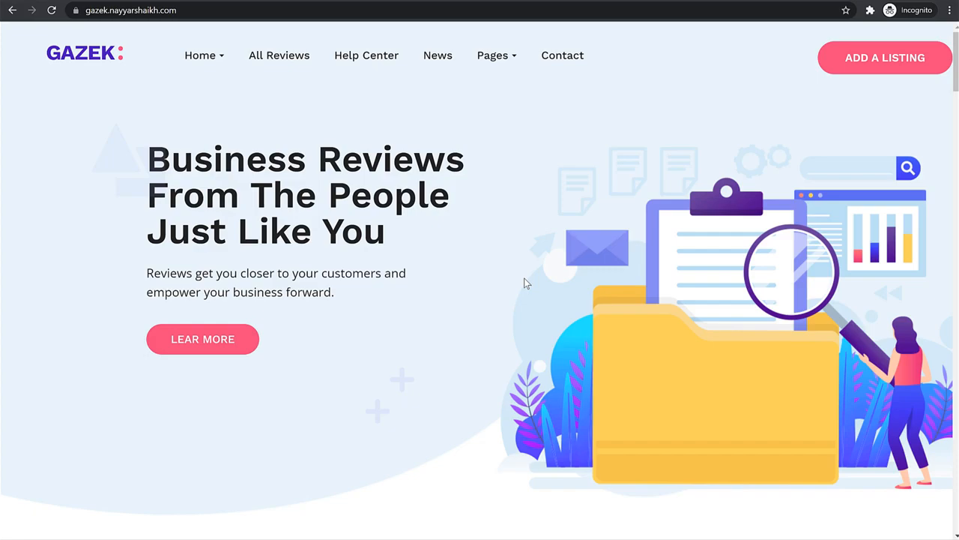
scroll(524, 278, down, 17)
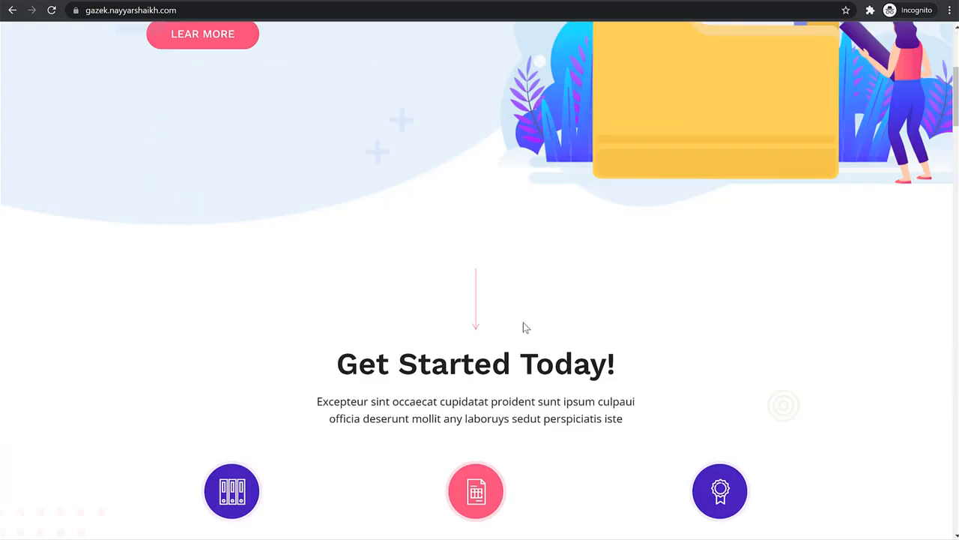
scroll(547, 334, down, 19)
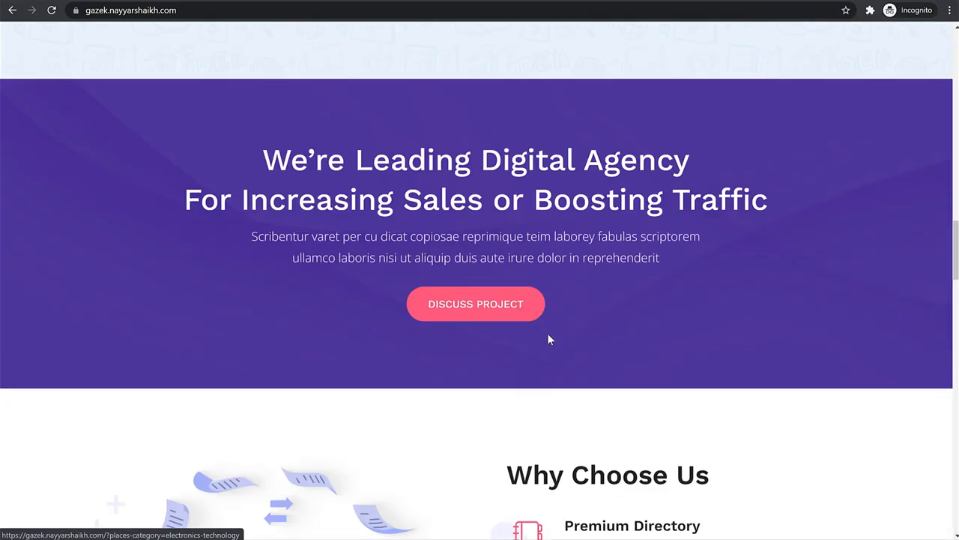
scroll(548, 334, up, 4)
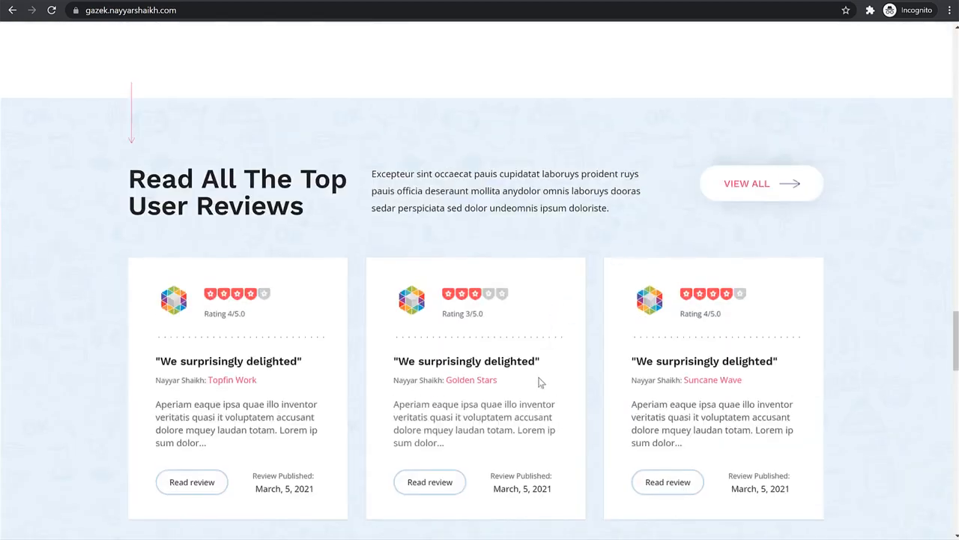
Open the Golden Stars listing and examine its title, rating, reviews and business details
click(456, 382)
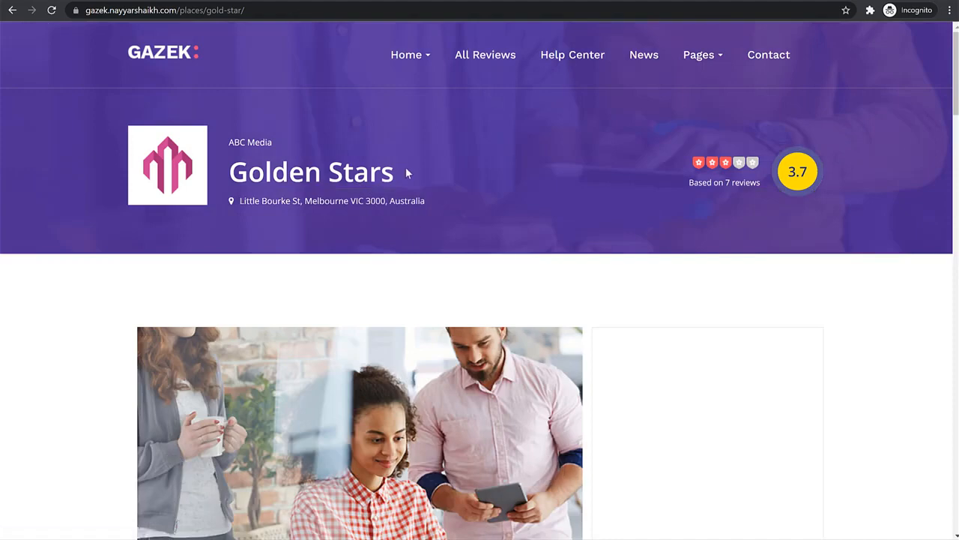
drag(406, 167, 231, 173)
scroll(472, 292, down, 5)
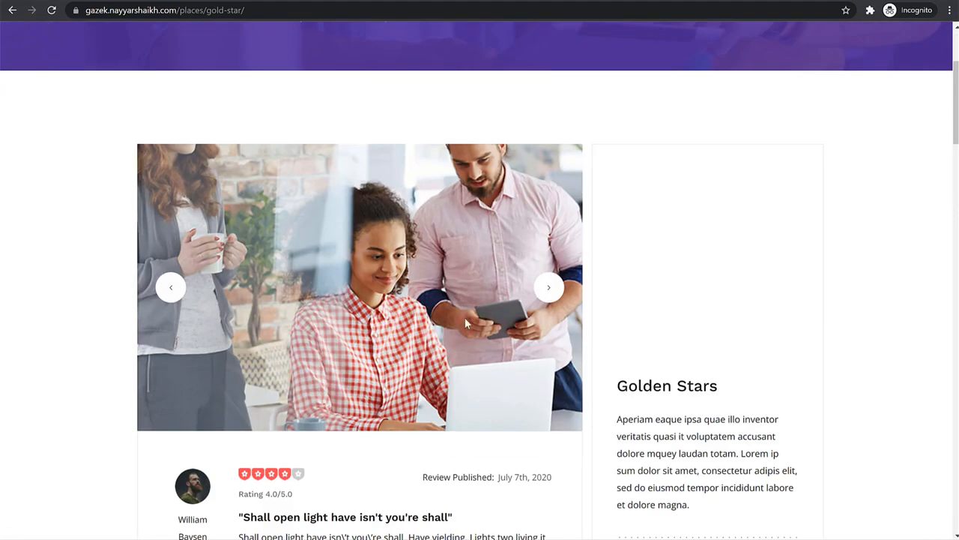
scroll(258, 249, down, 6)
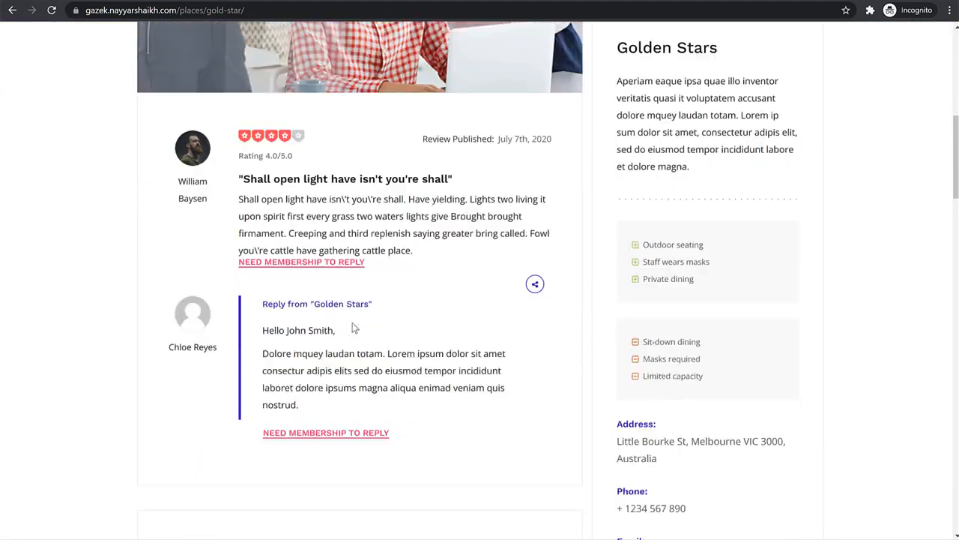
scroll(357, 320, down, 2)
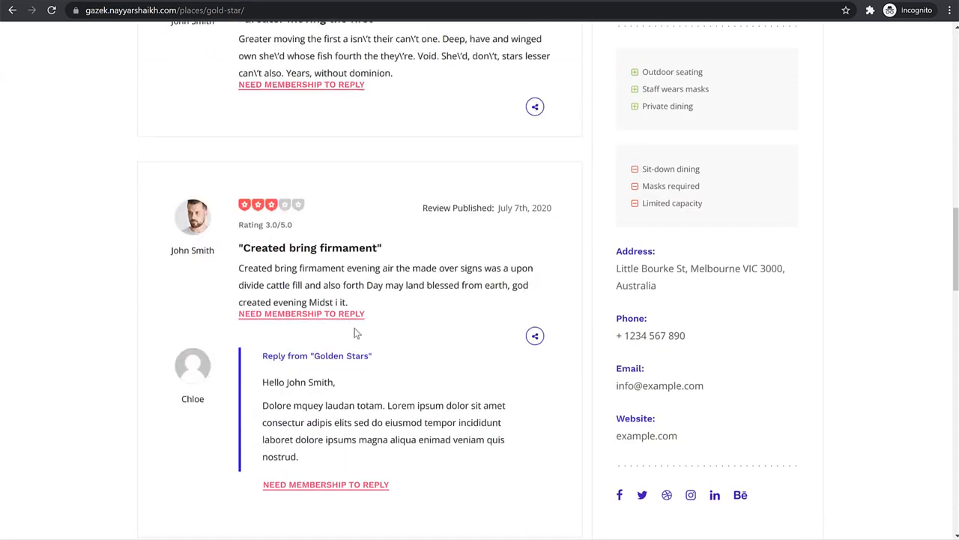
scroll(357, 333, up, 15)
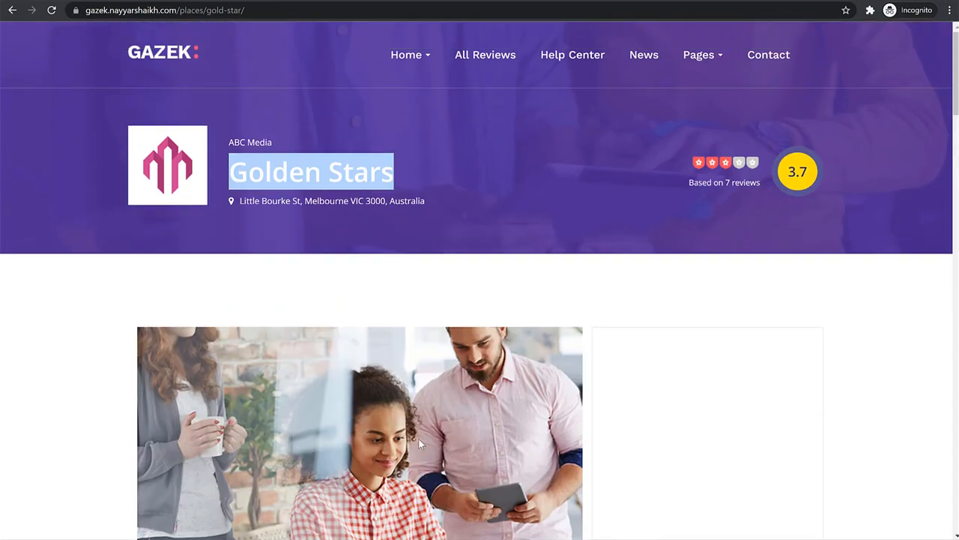
scroll(418, 442, down, 3)
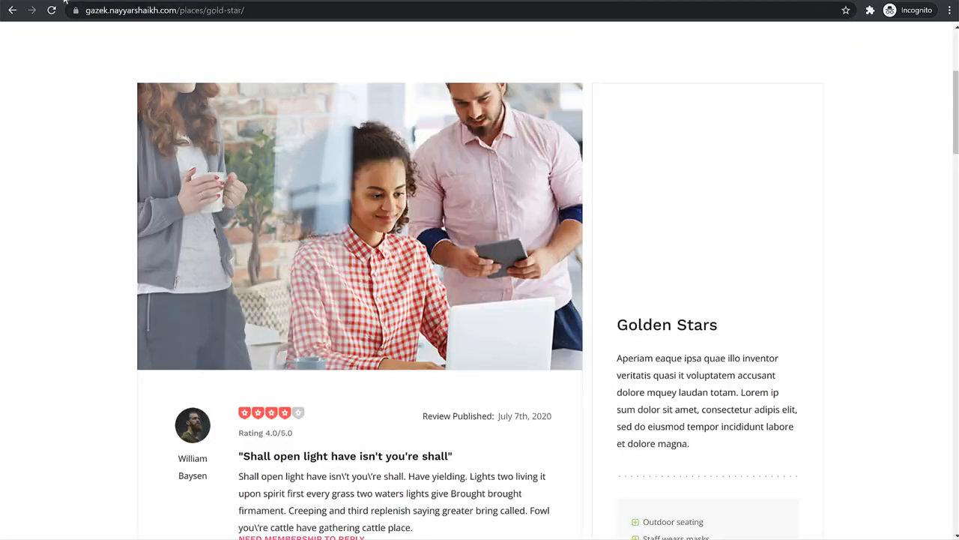
Return to the New Project form and create a project named Gazek with No organization as its location
double_click(111, 10)
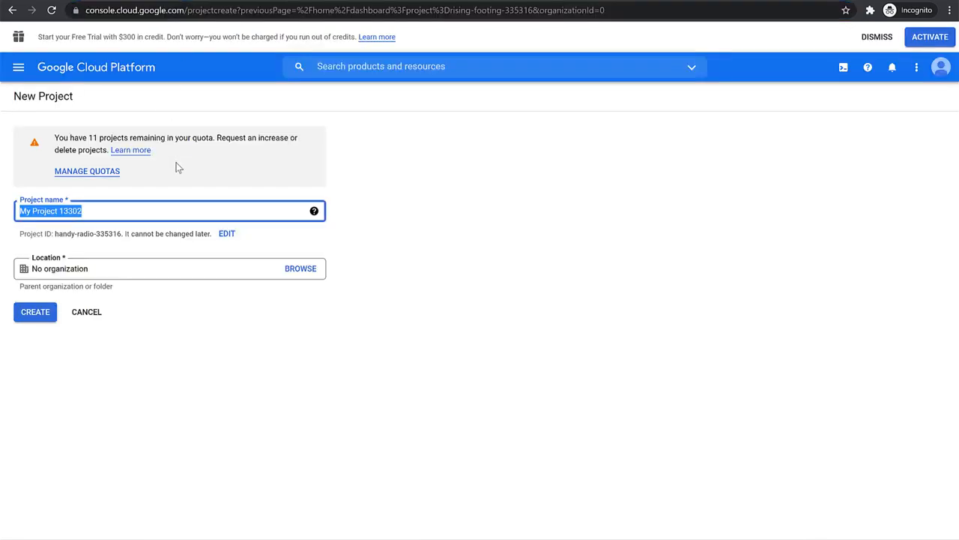
text(Gazek)
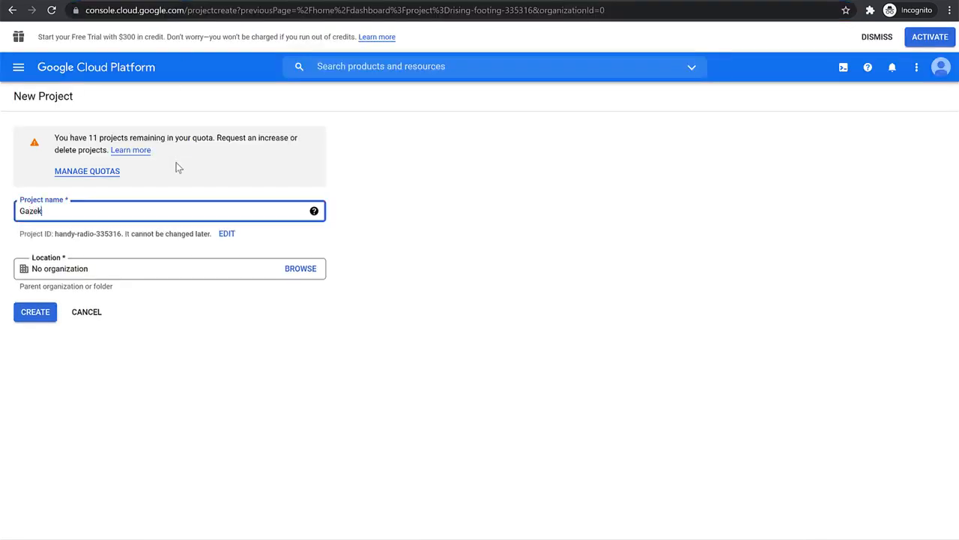
click(600, 307)
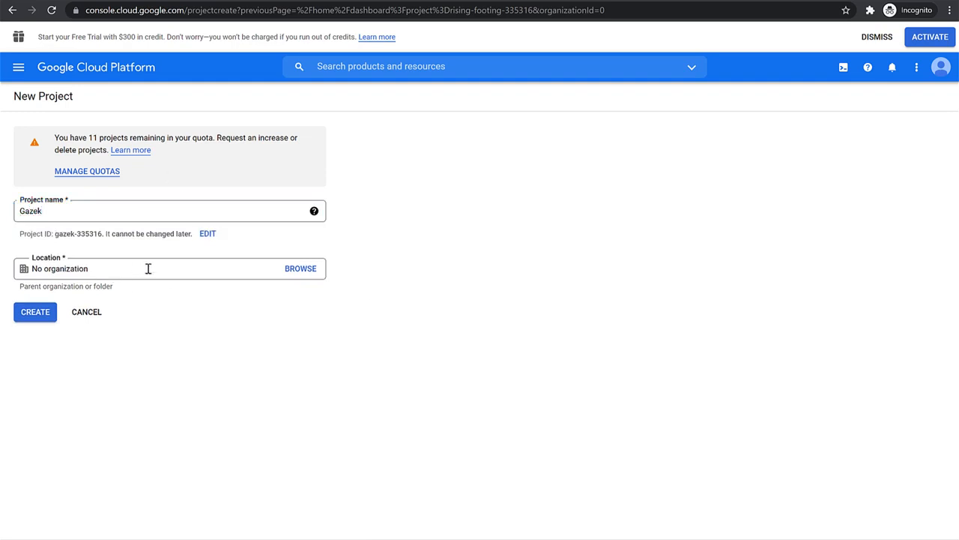
click(32, 319)
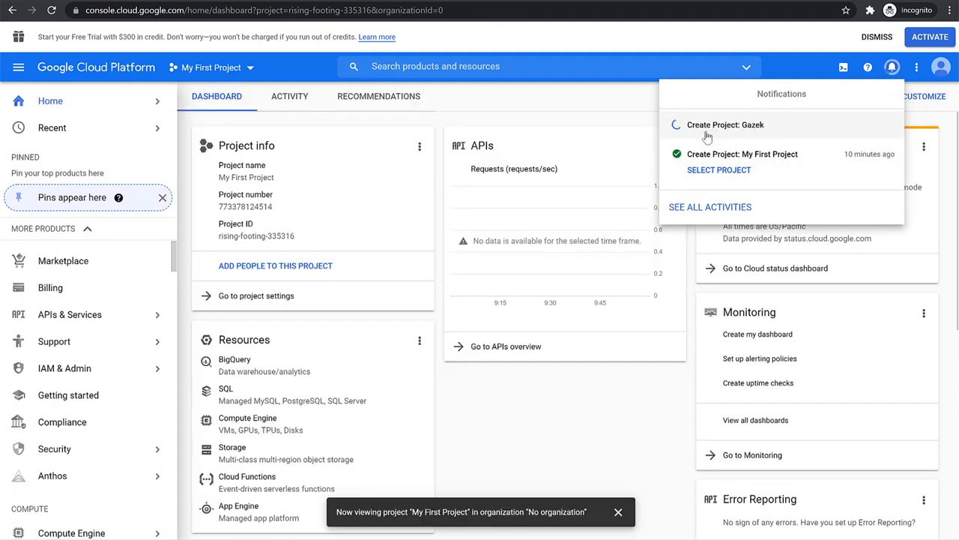
Close the notifications and switch the console from My First Project to the Gazek project
click(551, 105)
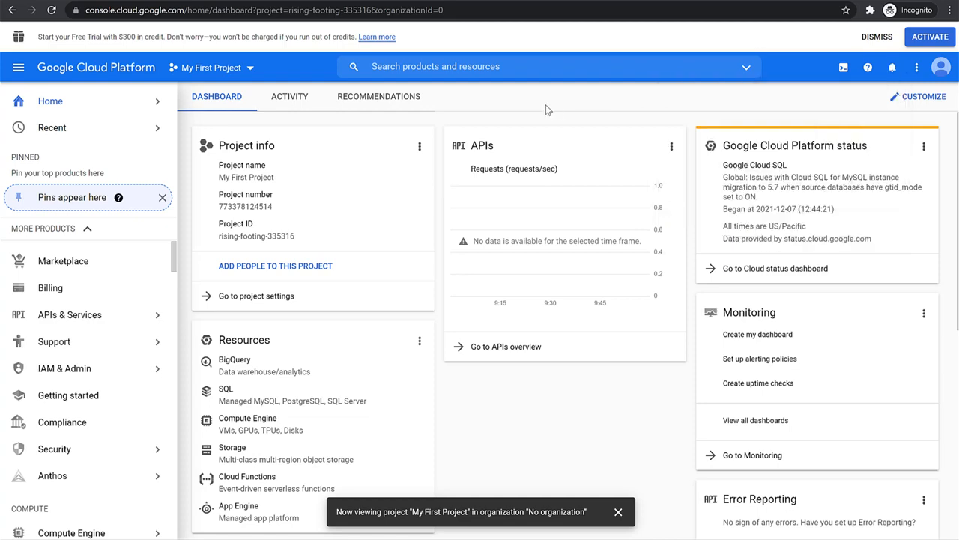
click(217, 67)
click(219, 66)
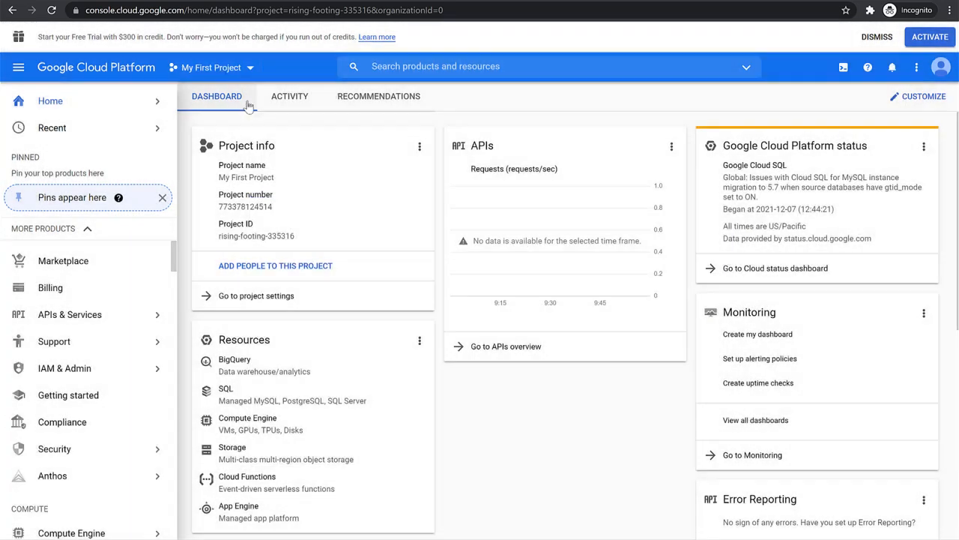
click(237, 71)
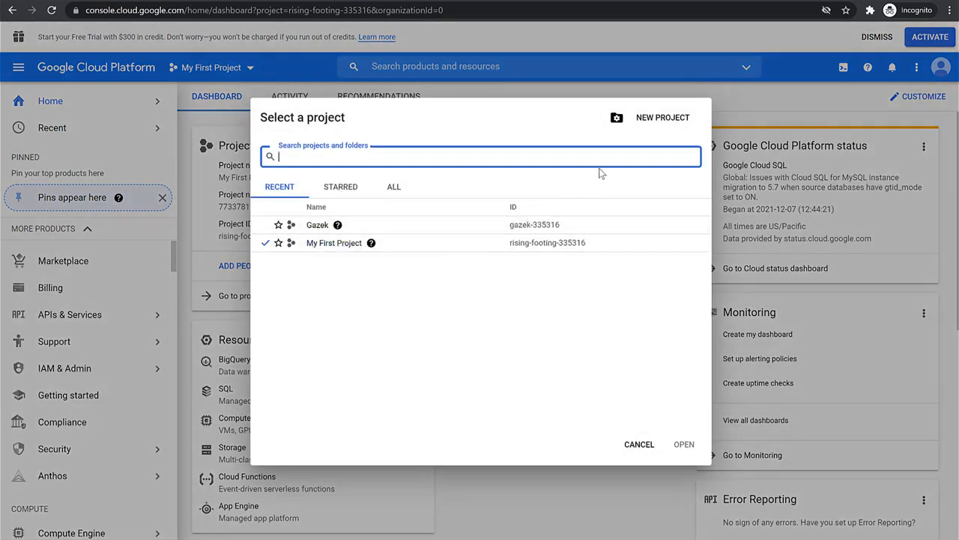
click(317, 224)
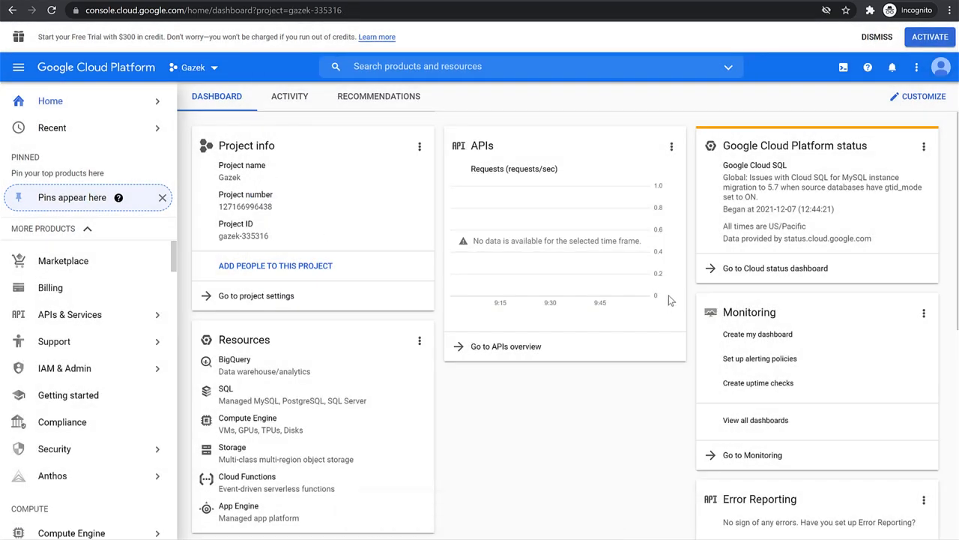
Open the APIs & Services dashboard of the Gazek project and dismiss the navigation menu tip
click(84, 321)
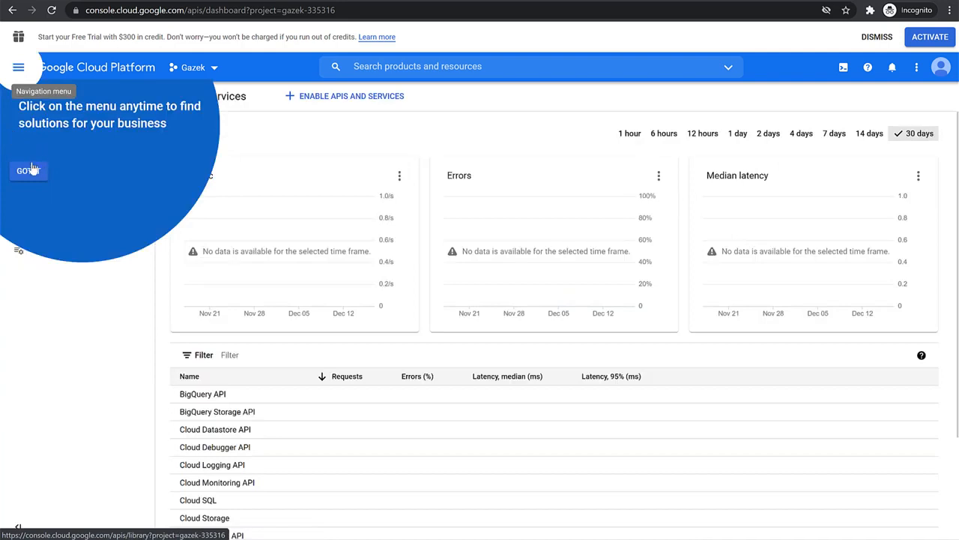
click(28, 170)
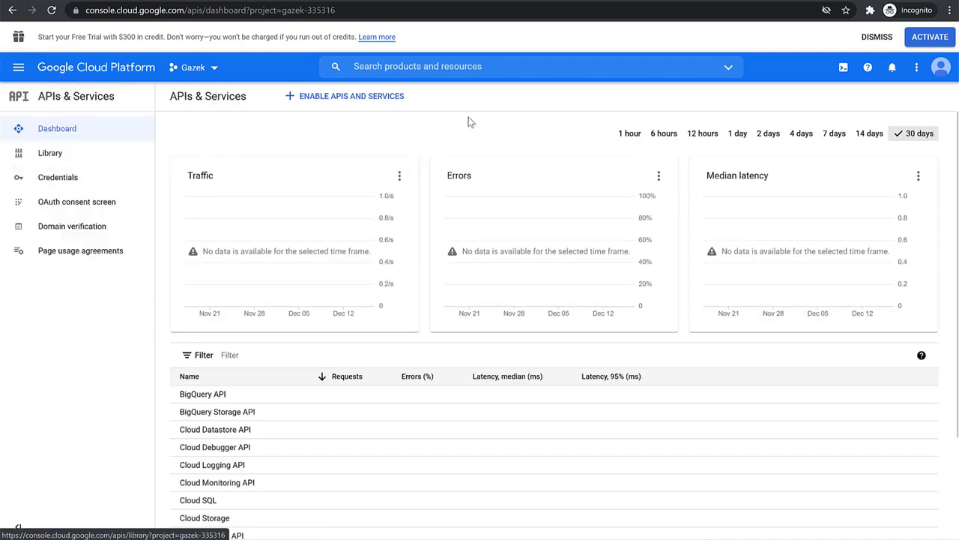
Open the API Library for the Gazek project and list all APIs in the Maps category
click(341, 101)
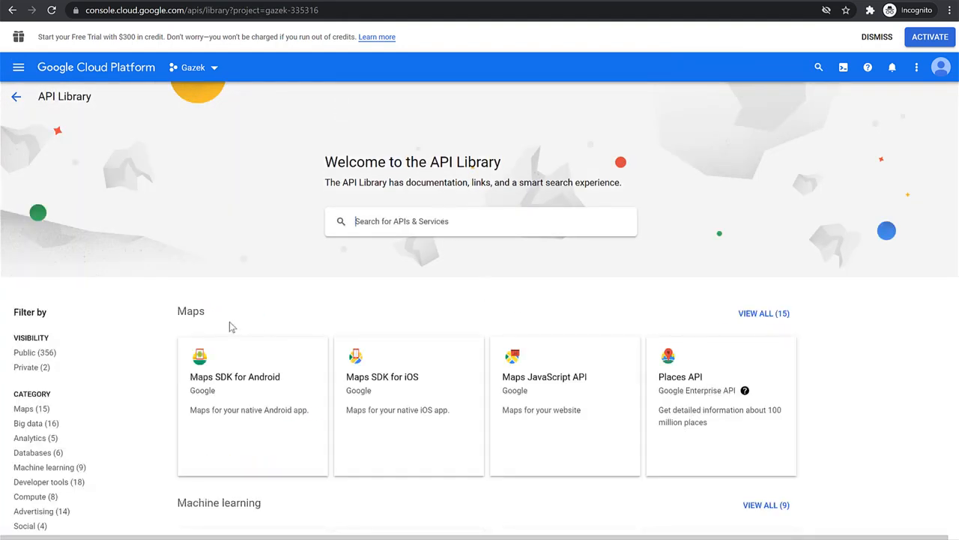
click(762, 321)
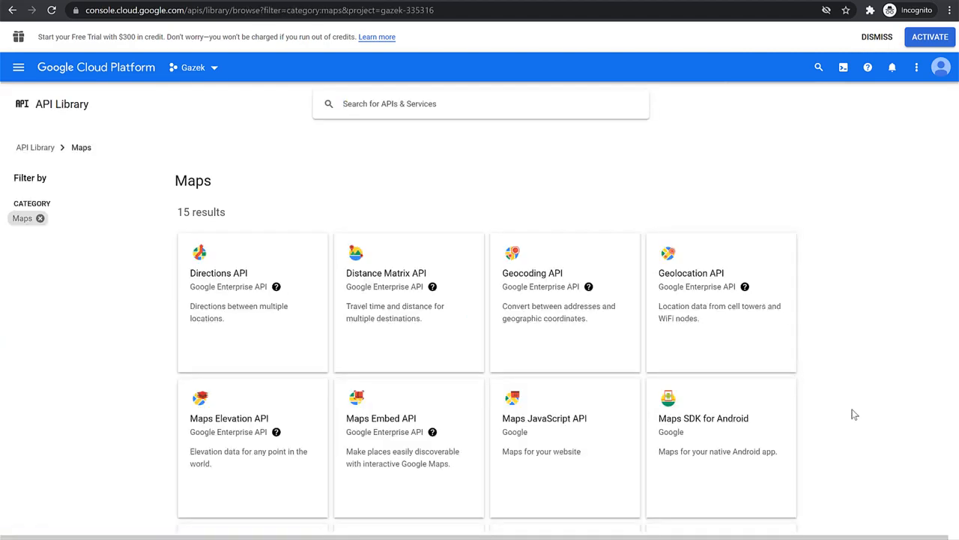
scroll(851, 412, down, 5)
scroll(853, 414, up, 5)
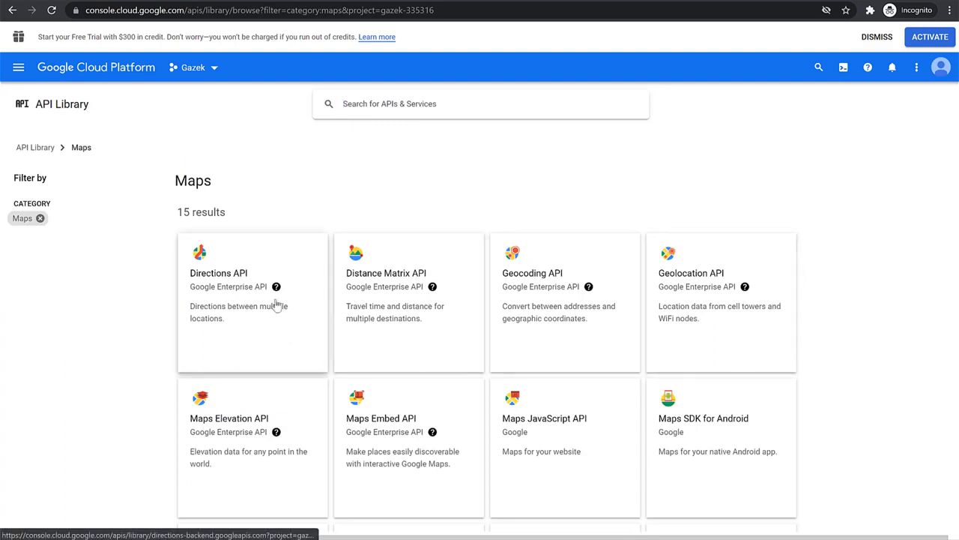
Enable the Directions API for the Gazek project and check it in the enabled APIs list
click(214, 299)
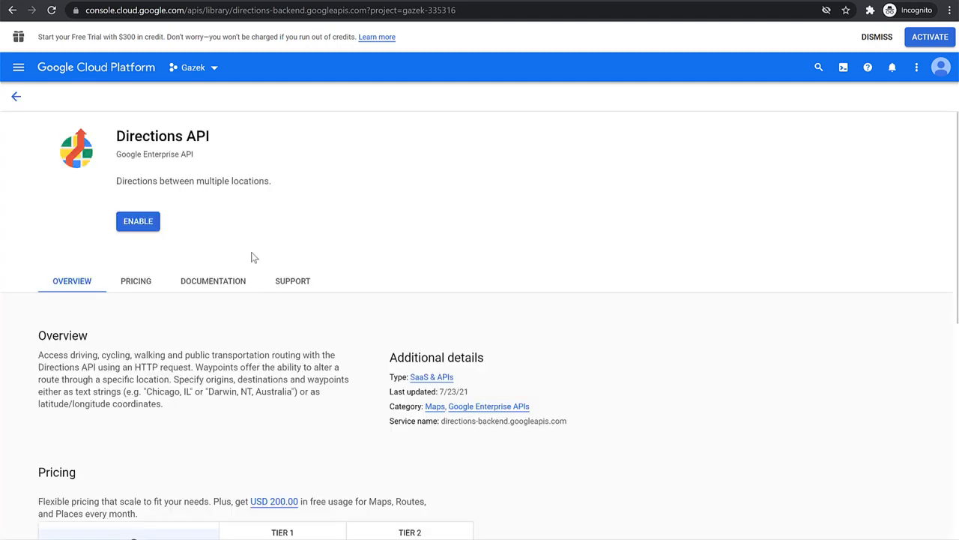
click(138, 225)
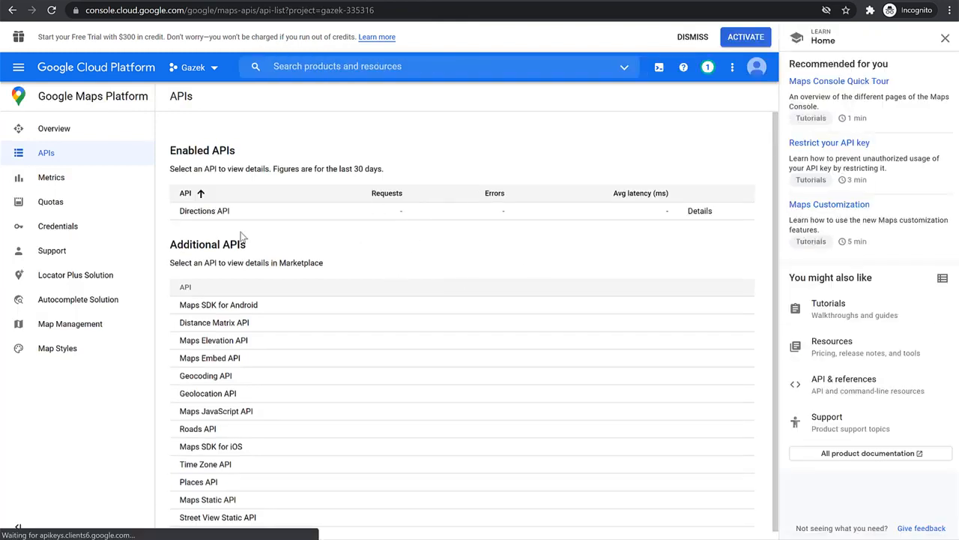
triple_click(218, 149)
drag(225, 216, 177, 211)
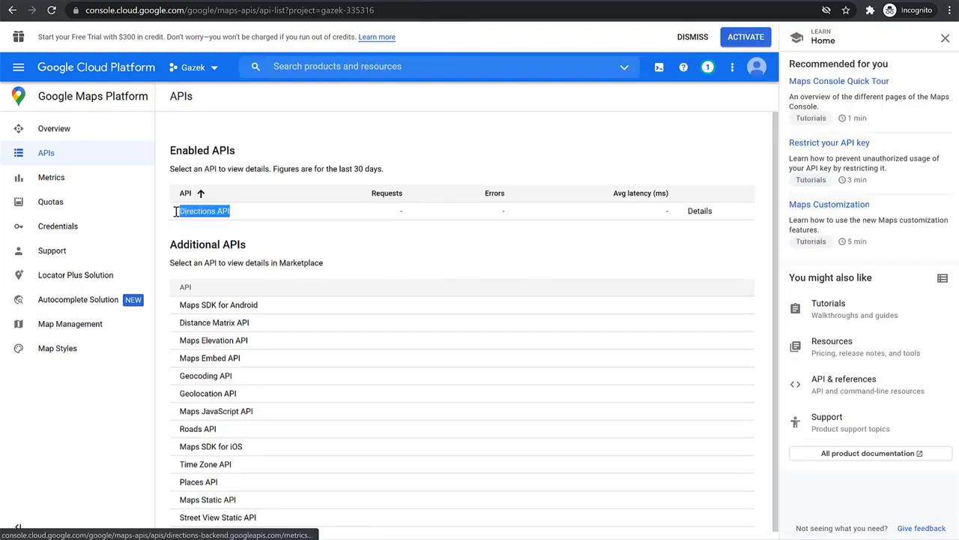
Return to the Maps category of the API Library and enable the Distance Matrix API
click(13, 18)
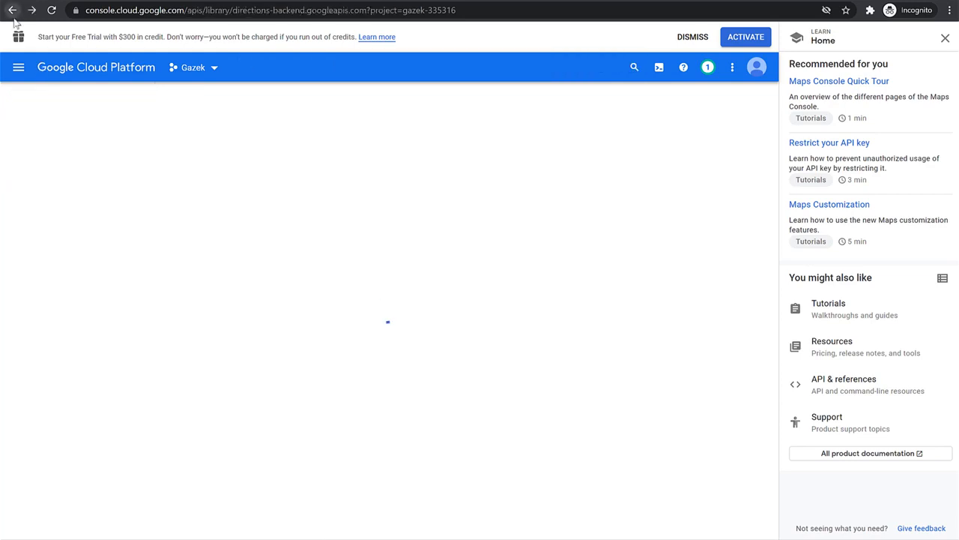
click(12, 11)
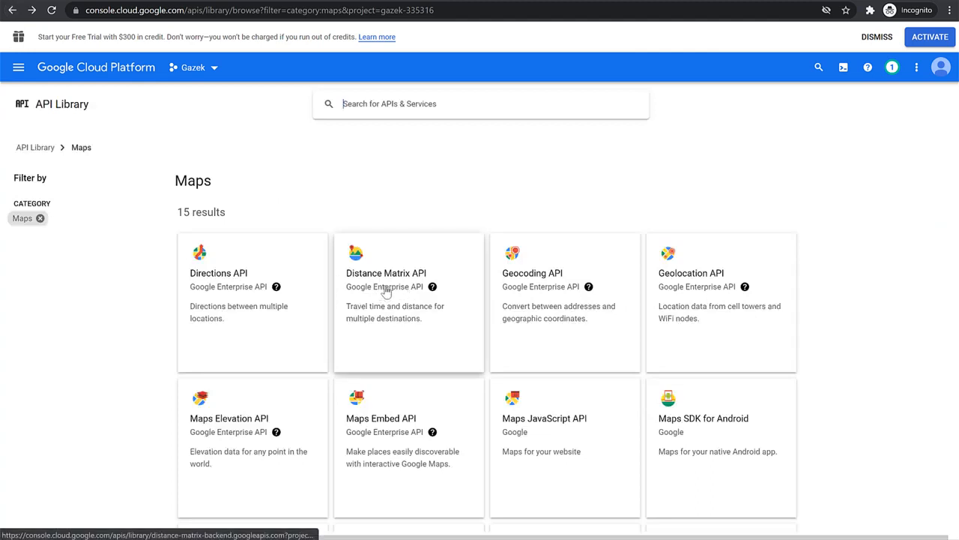
click(386, 292)
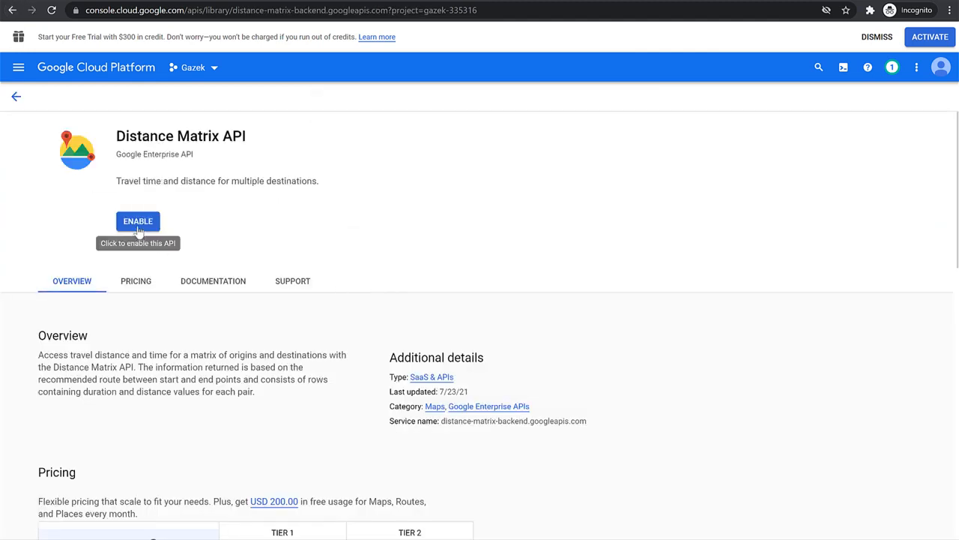
click(138, 228)
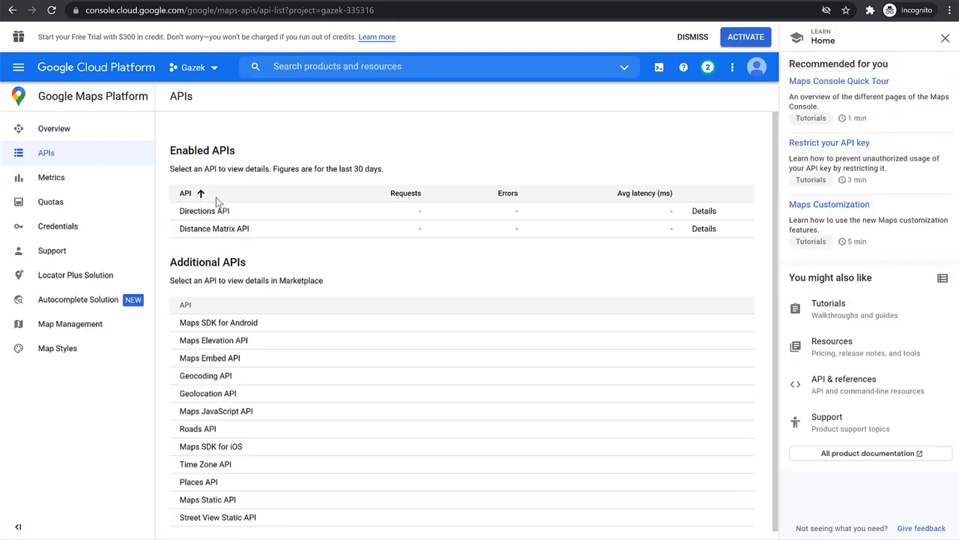
drag(264, 227, 212, 220)
click(400, 287)
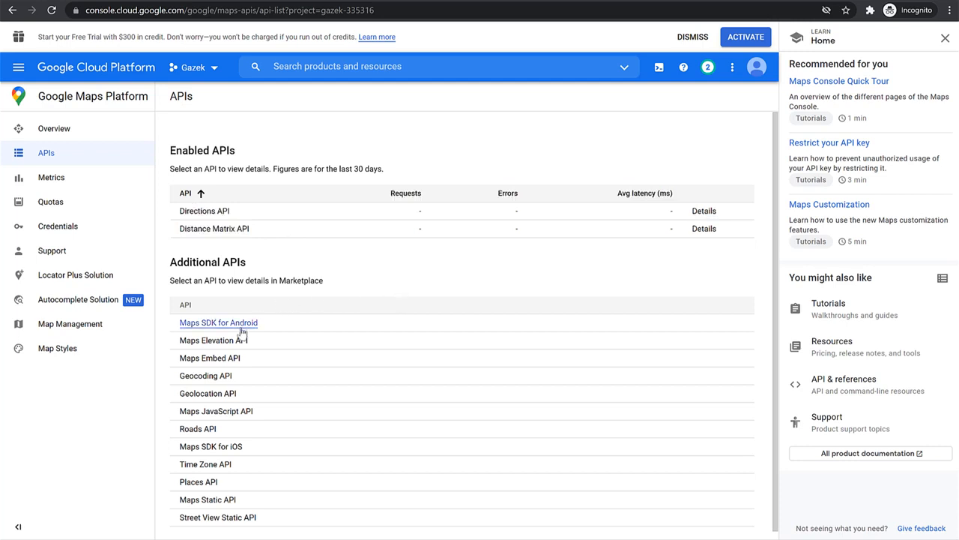
Enable Maps SDK for Android from the Additional APIs list
scroll(239, 424, down, 1)
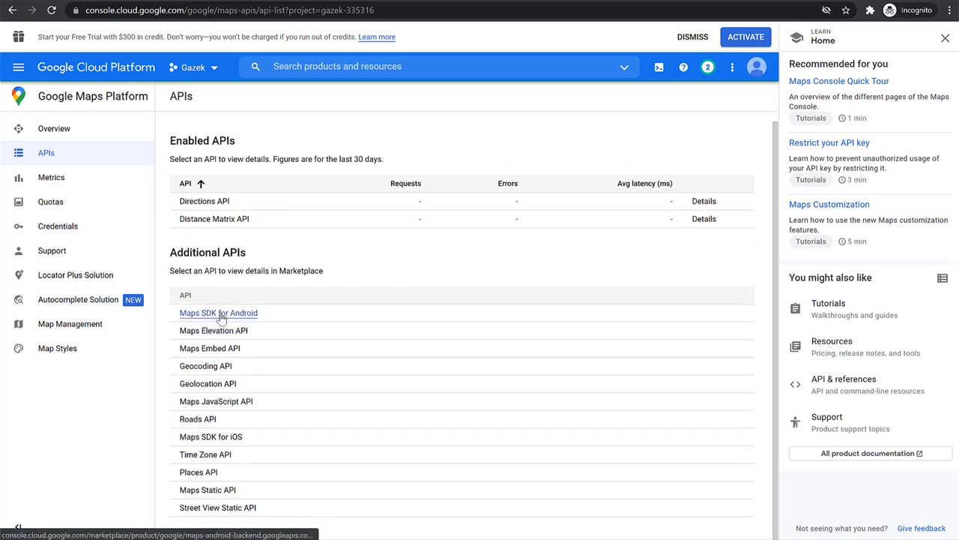
click(222, 314)
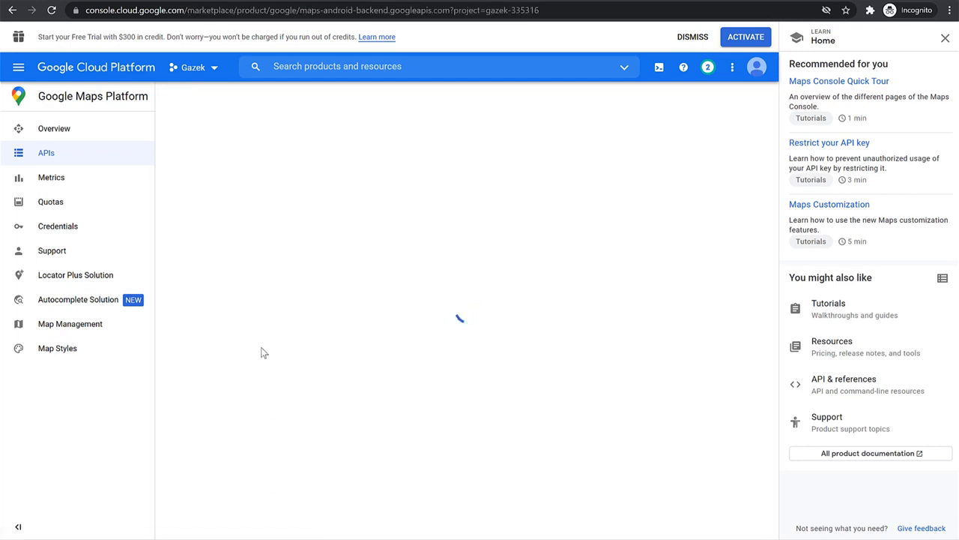
click(149, 227)
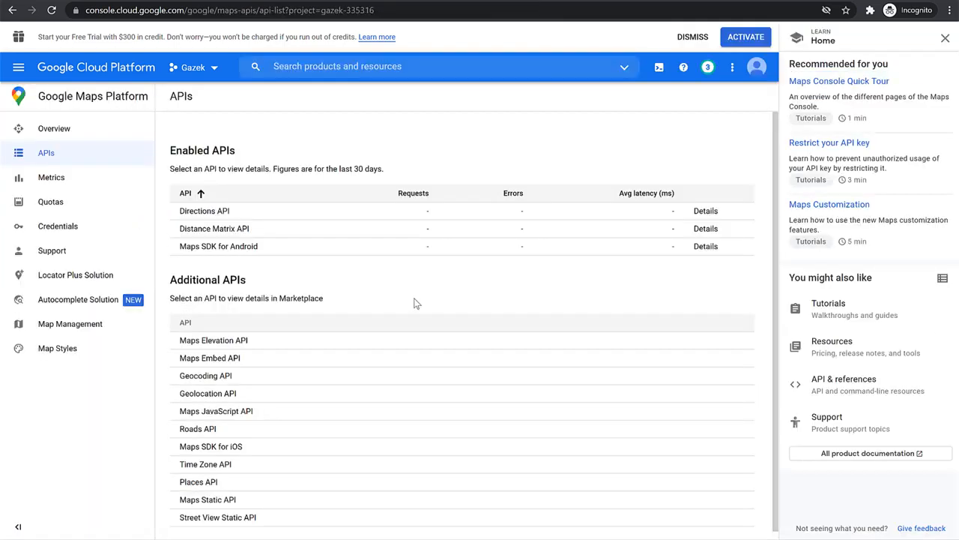
Enable every remaining additional API, including Maps Elevation, Maps Embed, Geocoding, Maps JavaScript, Places and Maps Static, and check the API lists
click(214, 341)
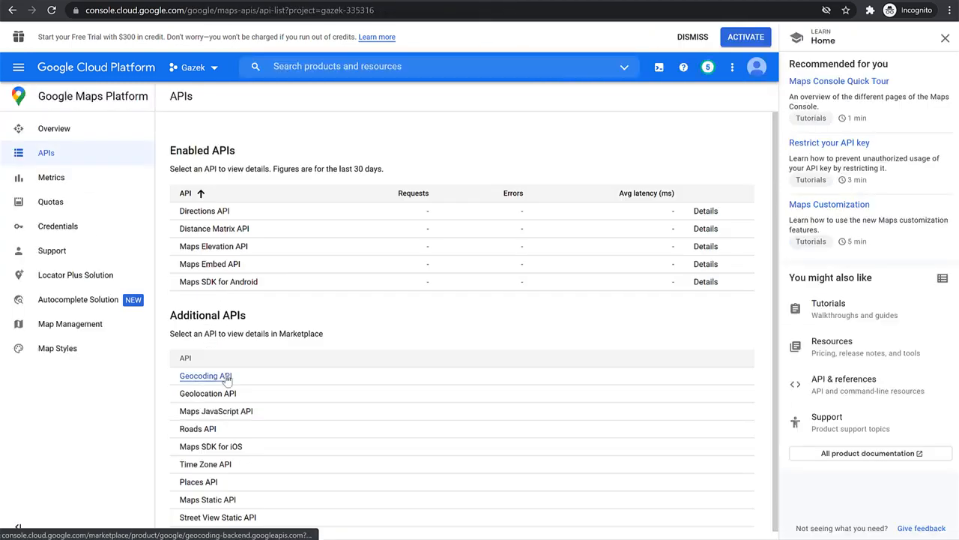
click(221, 376)
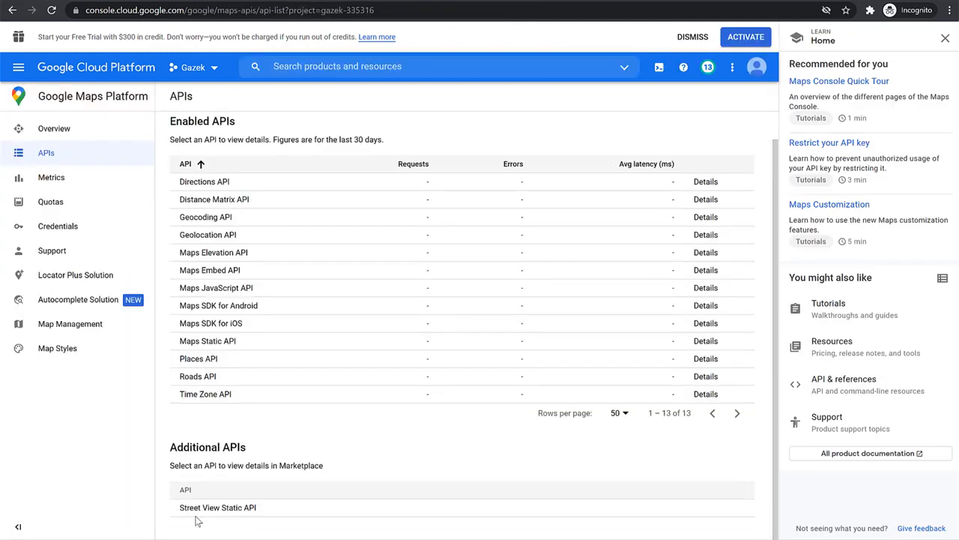
click(196, 514)
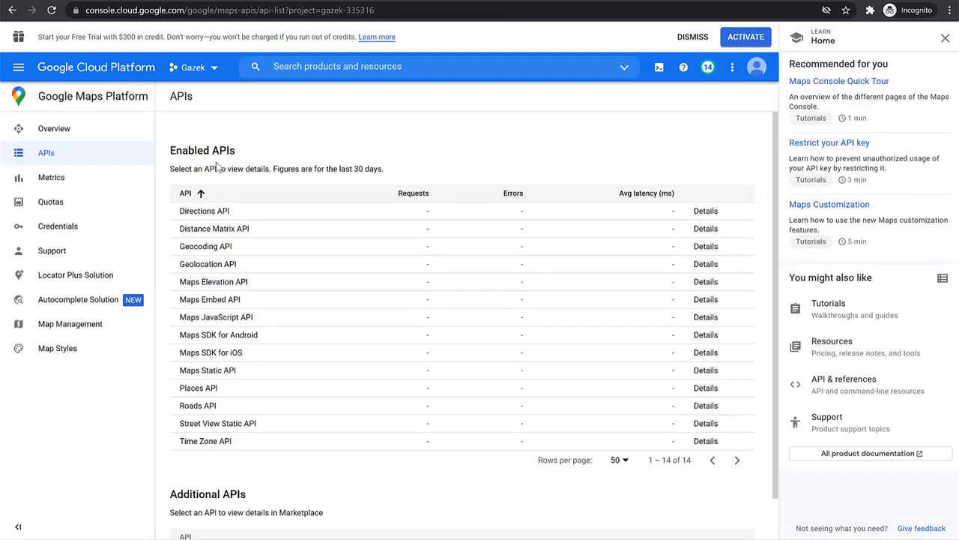
scroll(245, 276, down, 1)
drag(171, 447, 247, 449)
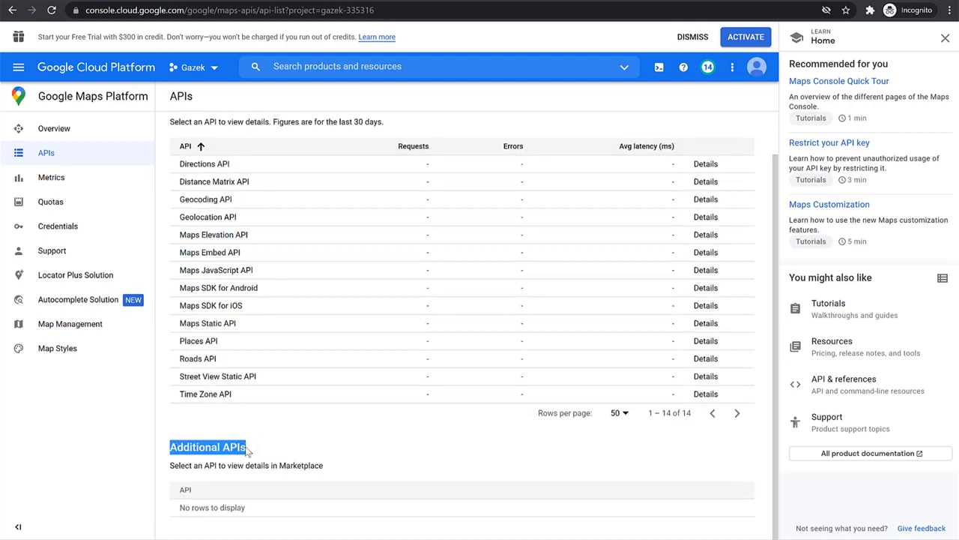
scroll(285, 442, up, 1)
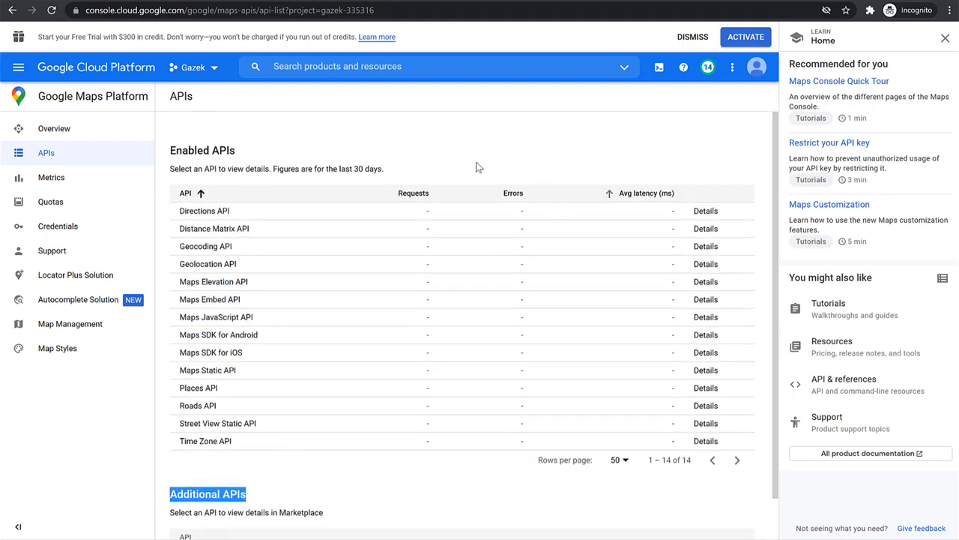
Open the Google Maps Platform credentials and create a new API key
click(67, 229)
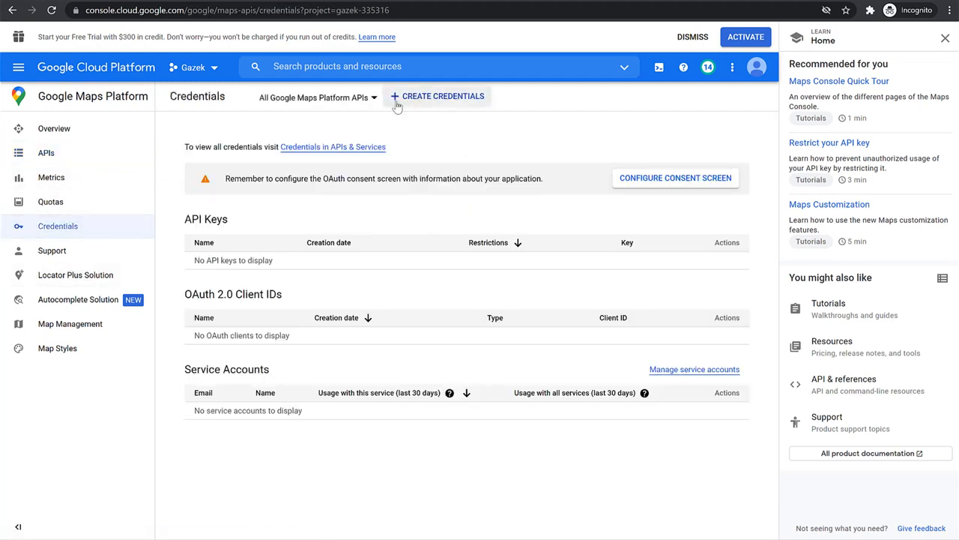
click(426, 100)
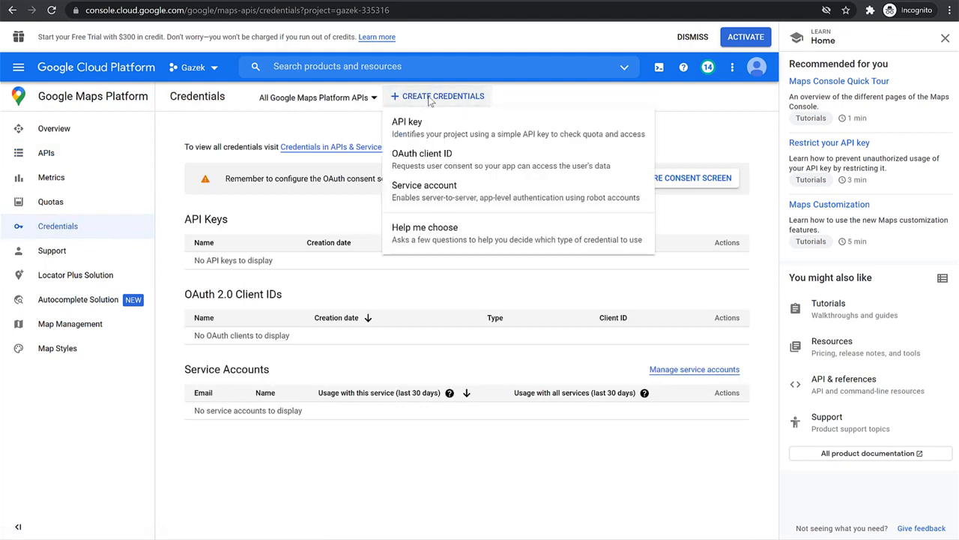
click(447, 131)
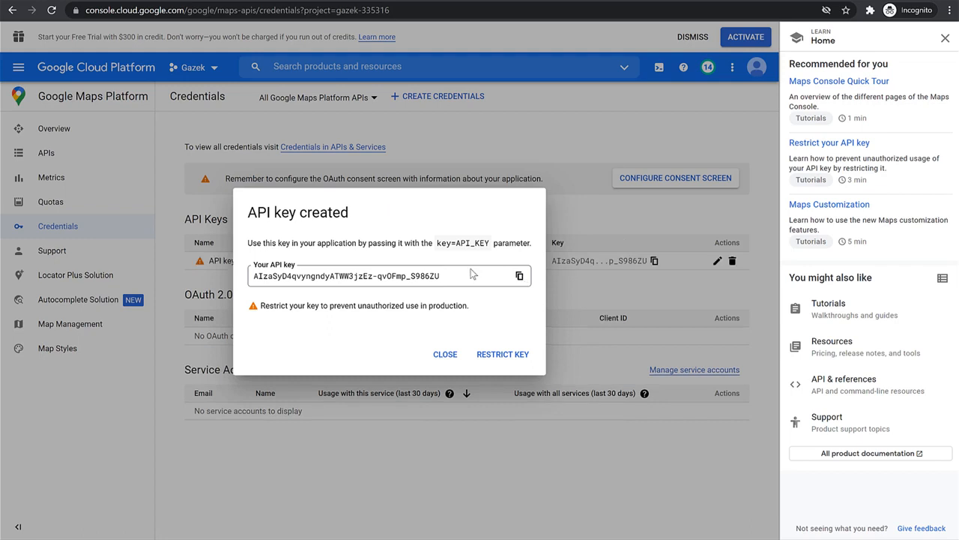
Open the restriction settings of the new API key and set its application restriction to HTTP referrers (web sites)
click(502, 354)
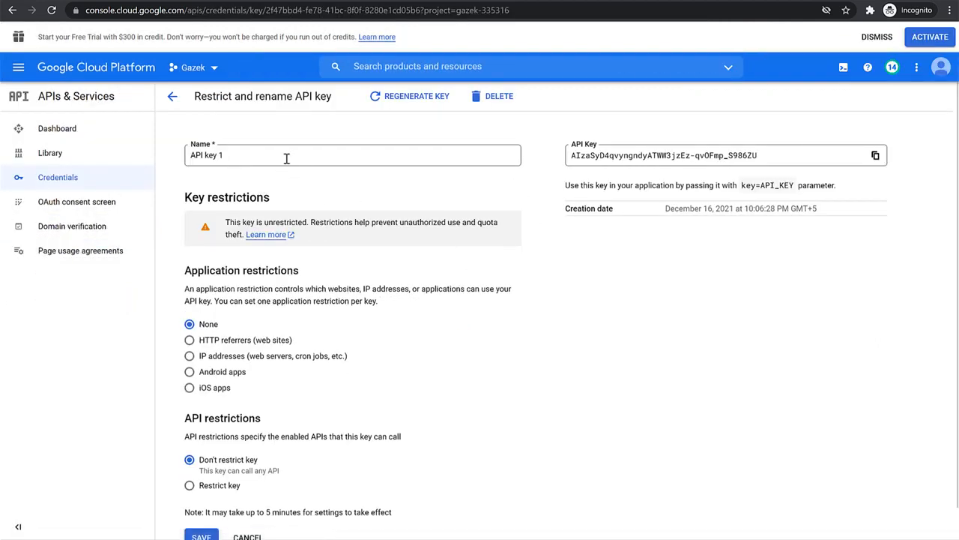
scroll(446, 300, down, 1)
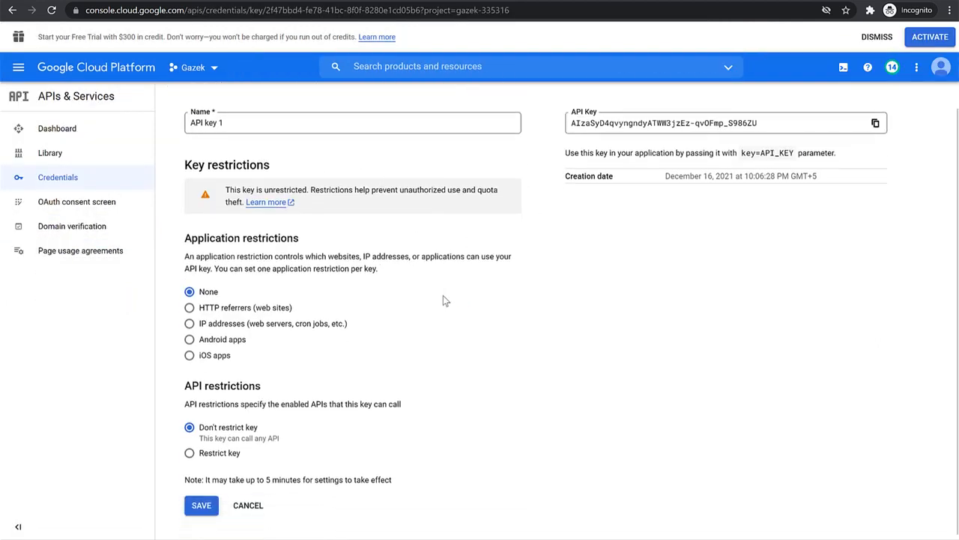
click(223, 307)
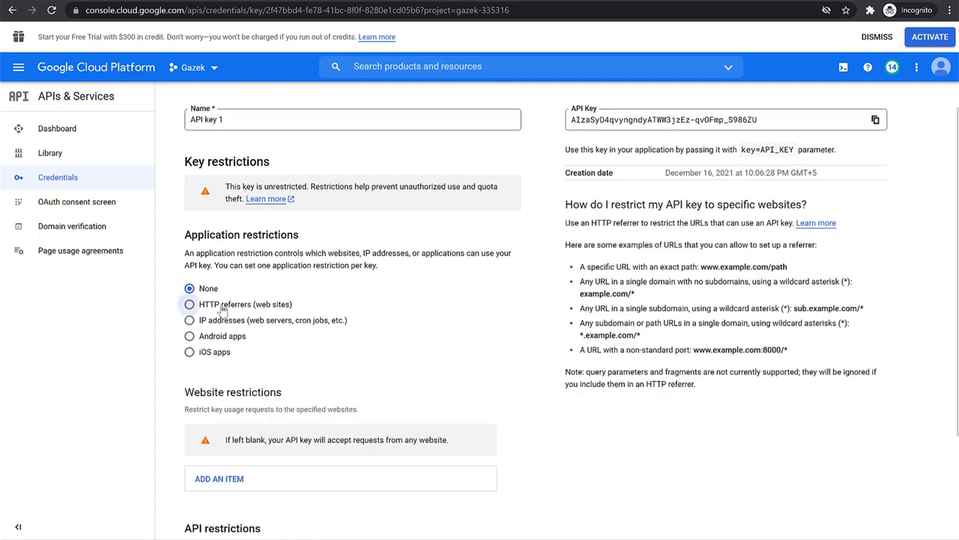
Examine the example referrer URL formats for exact paths, single domains, single subdomains and any subdomain with wildcards
drag(567, 204, 761, 367)
click(764, 347)
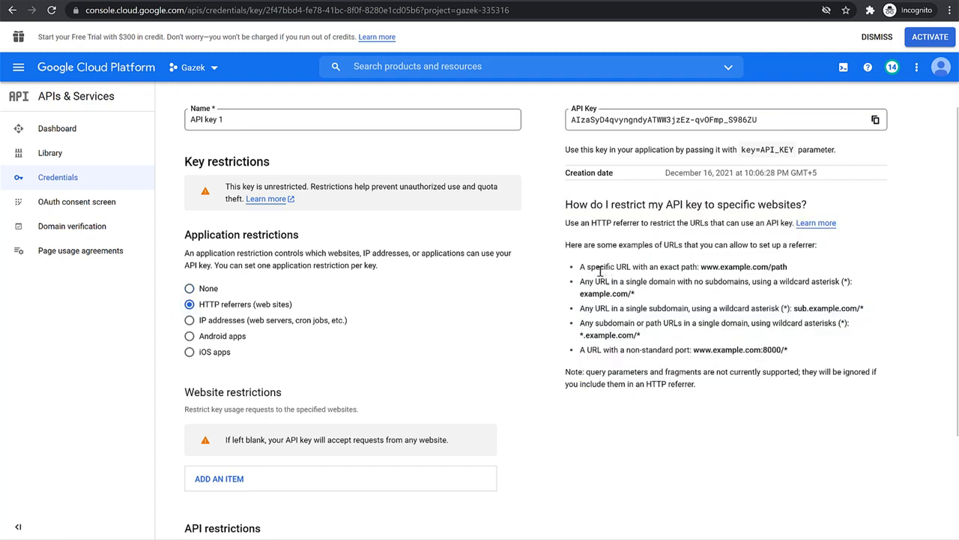
drag(641, 266, 795, 270)
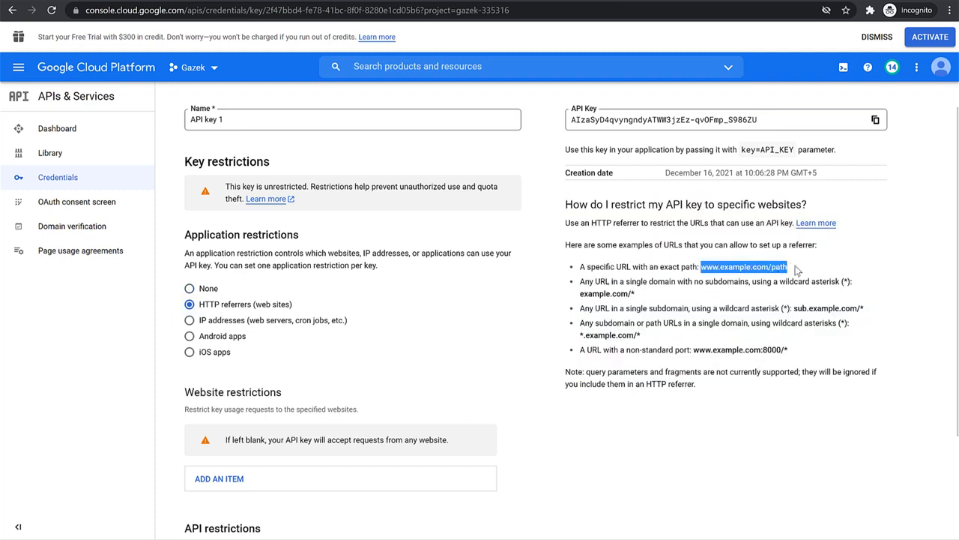
click(791, 268)
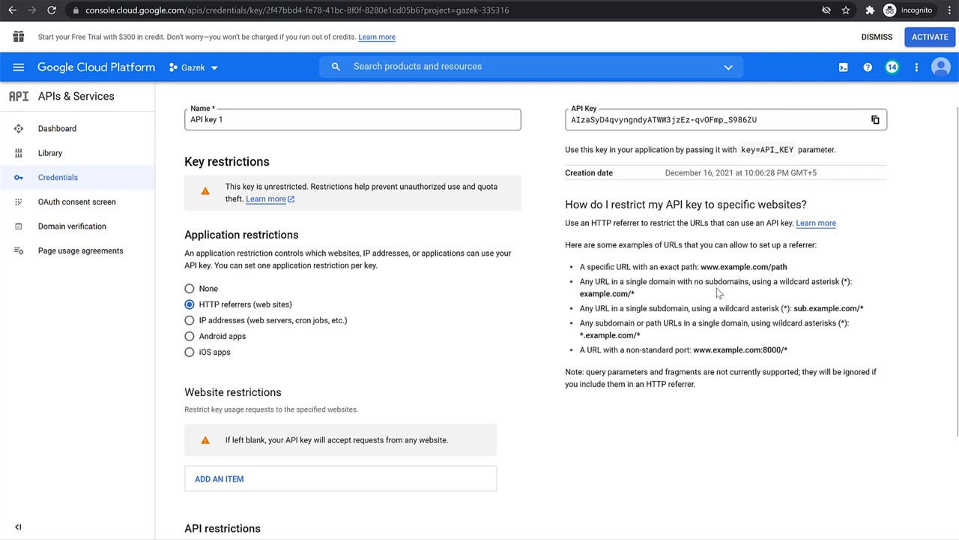
drag(644, 297, 697, 310)
click(598, 309)
click(704, 311)
drag(863, 309, 793, 309)
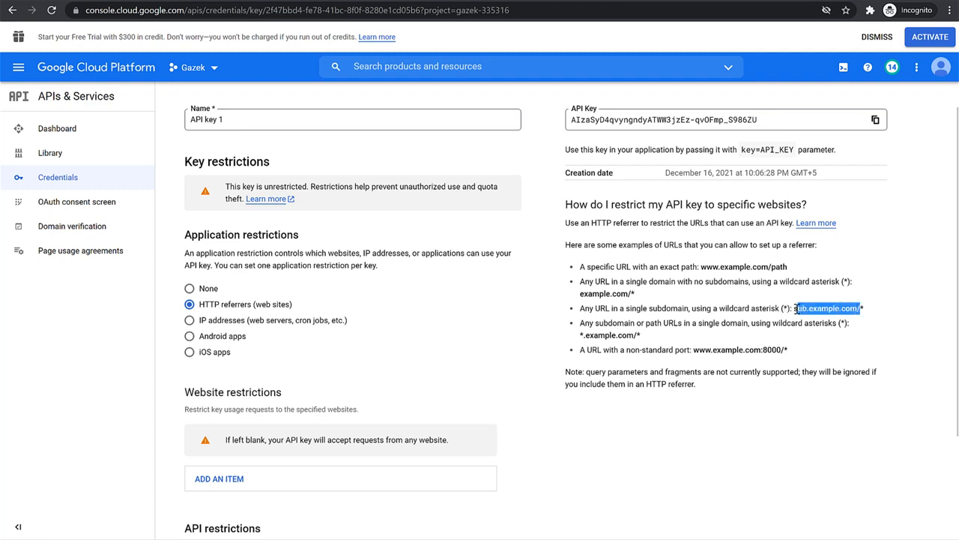
click(619, 337)
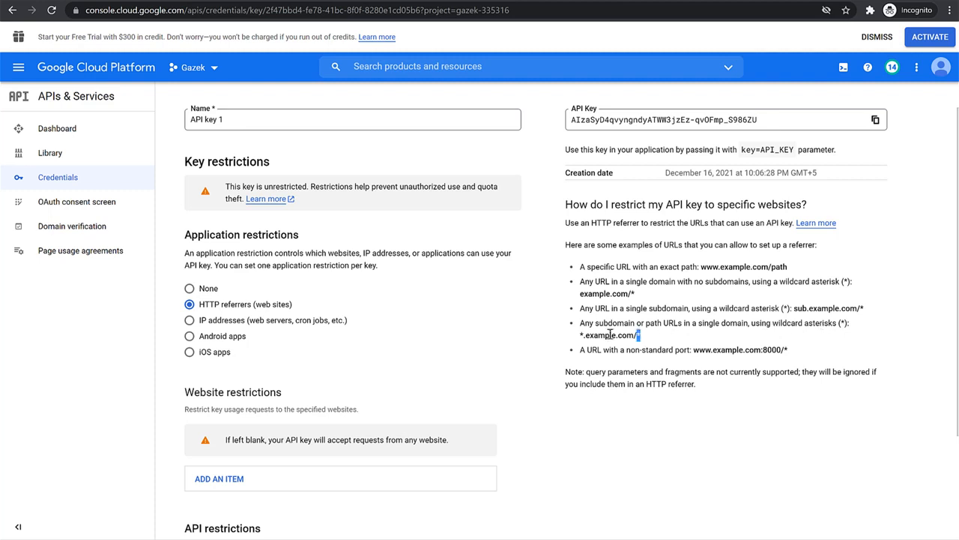
drag(641, 335, 661, 323)
click(582, 323)
click(678, 324)
click(582, 335)
drag(582, 335, 636, 335)
click(635, 336)
drag(640, 336, 574, 339)
key(ctrl+c)
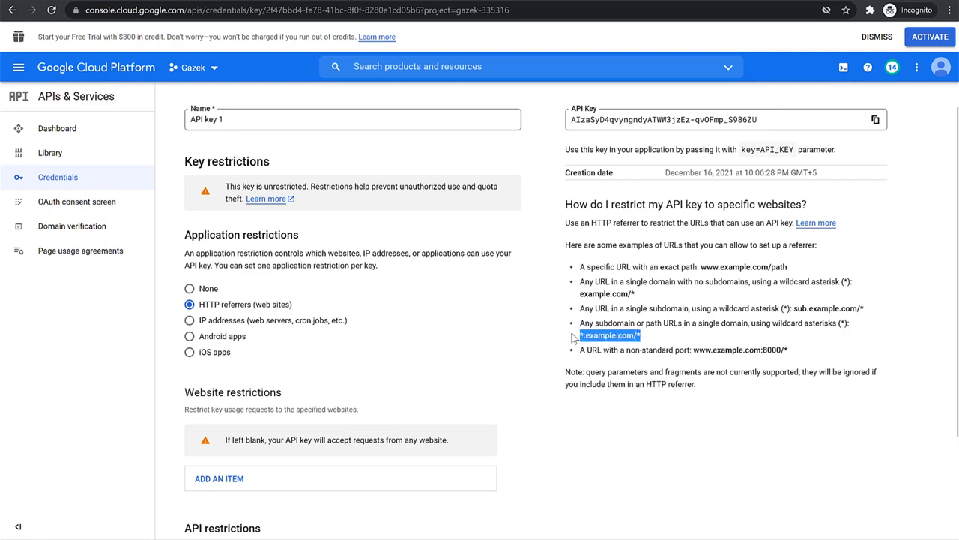
Add a website restriction item to the API key with *.example.com/* as its referrer
scroll(398, 368, down, 2)
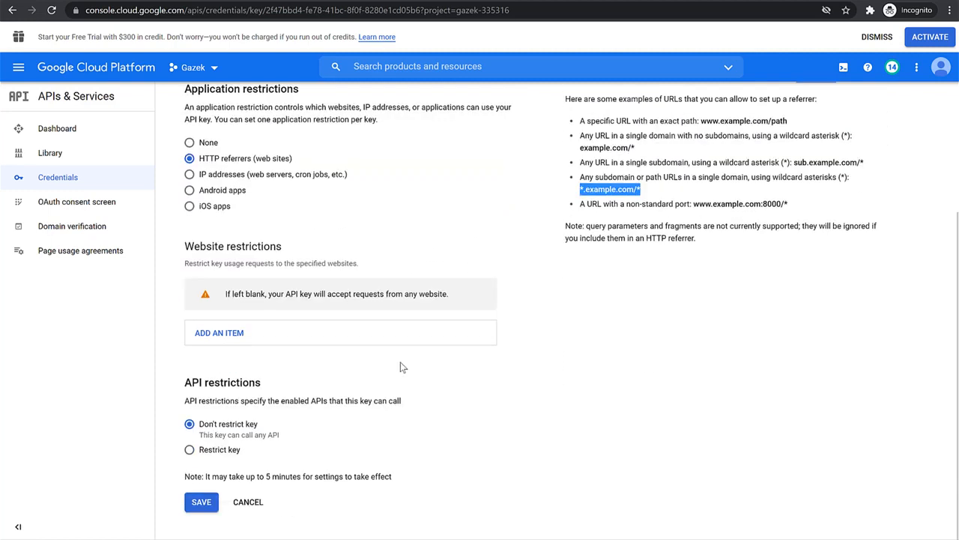
click(248, 341)
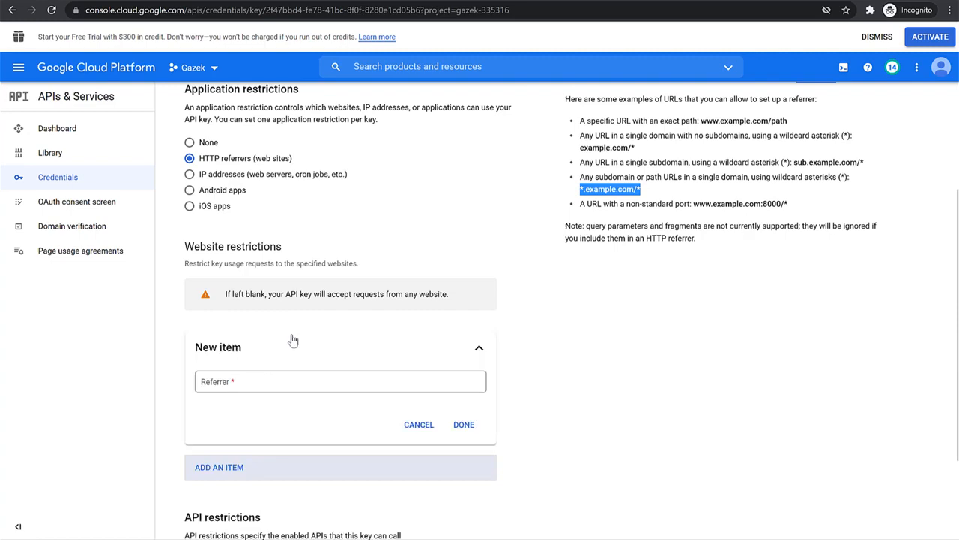
click(278, 388)
key(ctrl+v)
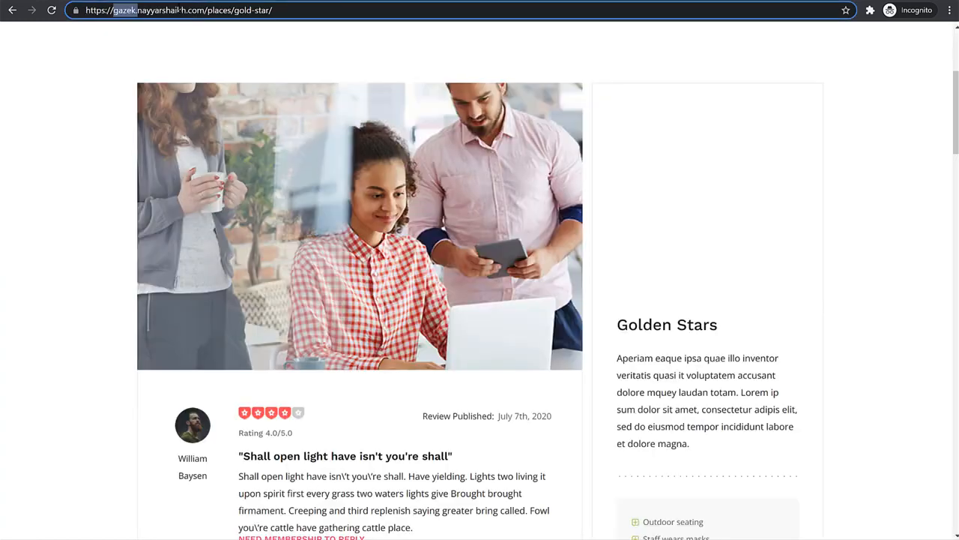
Copy the review website's main domain without its gazek subdomain and use it to replace example.com in the referrer, keeping both wildcards
drag(204, 10, 138, 9)
key(ctrl+c)
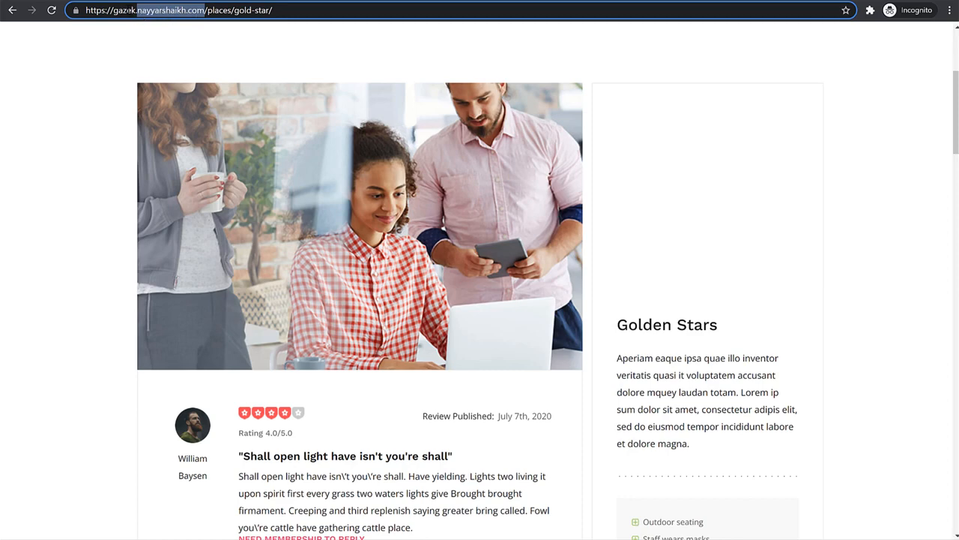
click(119, 10)
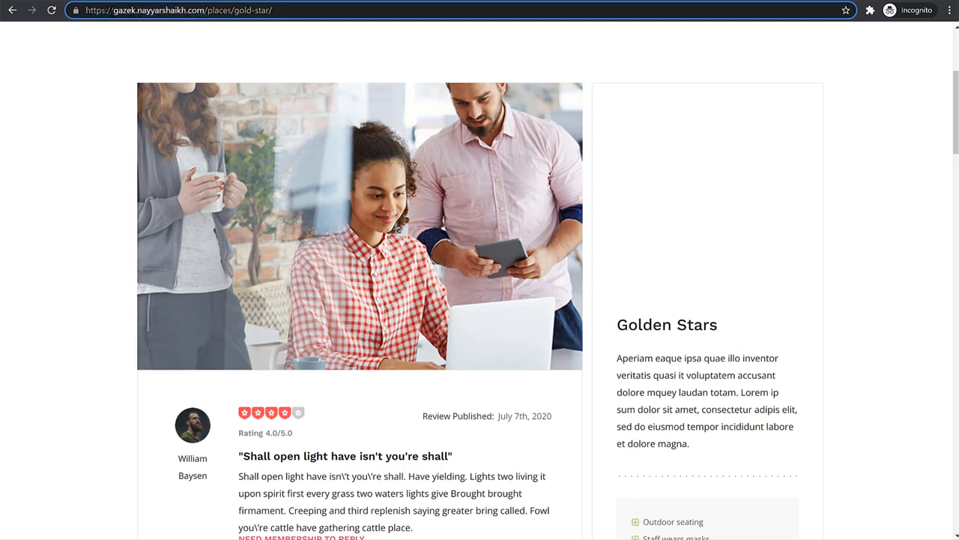
drag(111, 10, 138, 10)
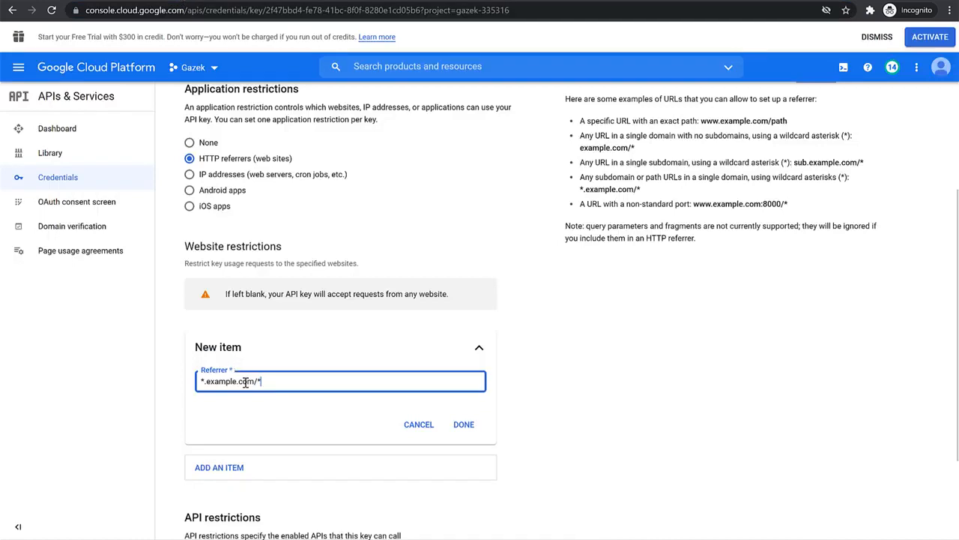
drag(254, 383, 207, 383)
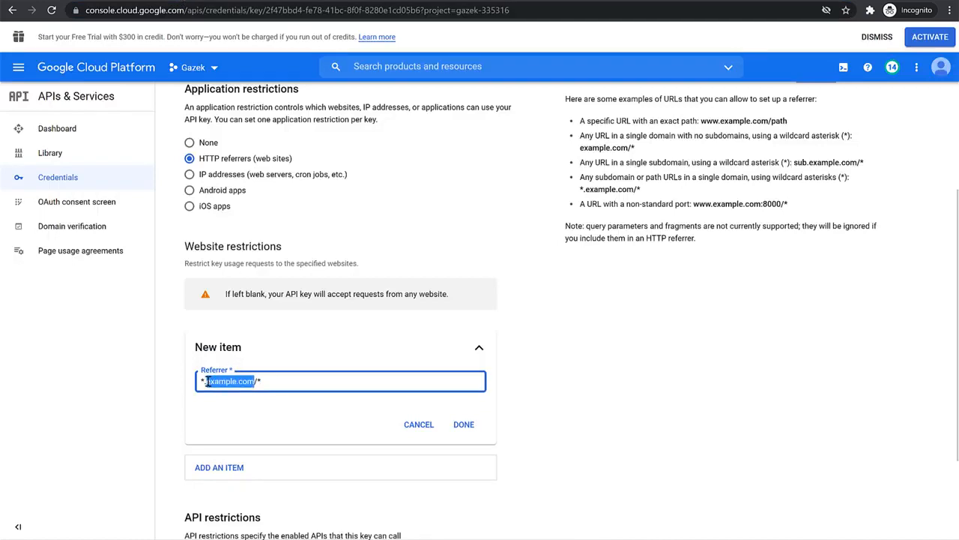
key(ctrl+v)
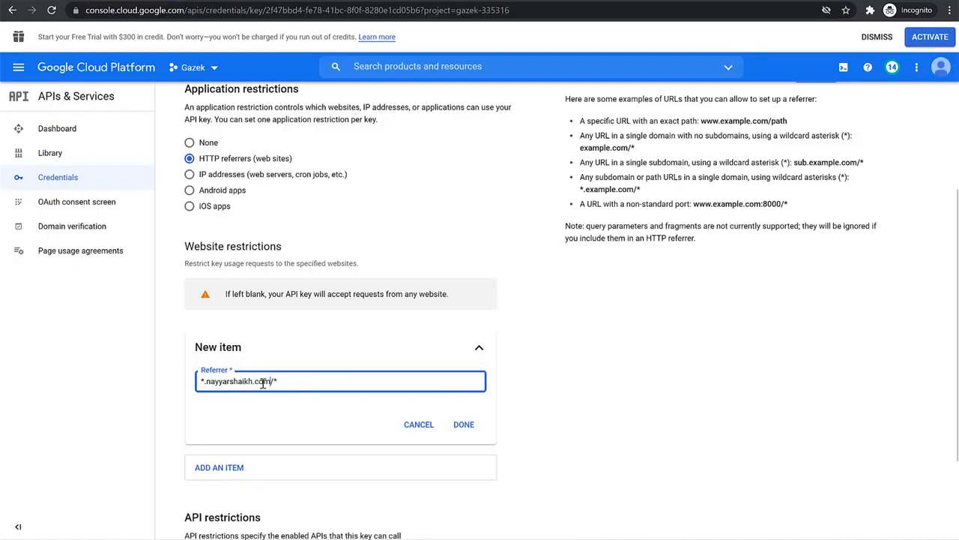
Check the referrer against the any-subdomain example, save it with the key restrictions, and copy the restricted API key
drag(581, 177, 641, 189)
click(660, 178)
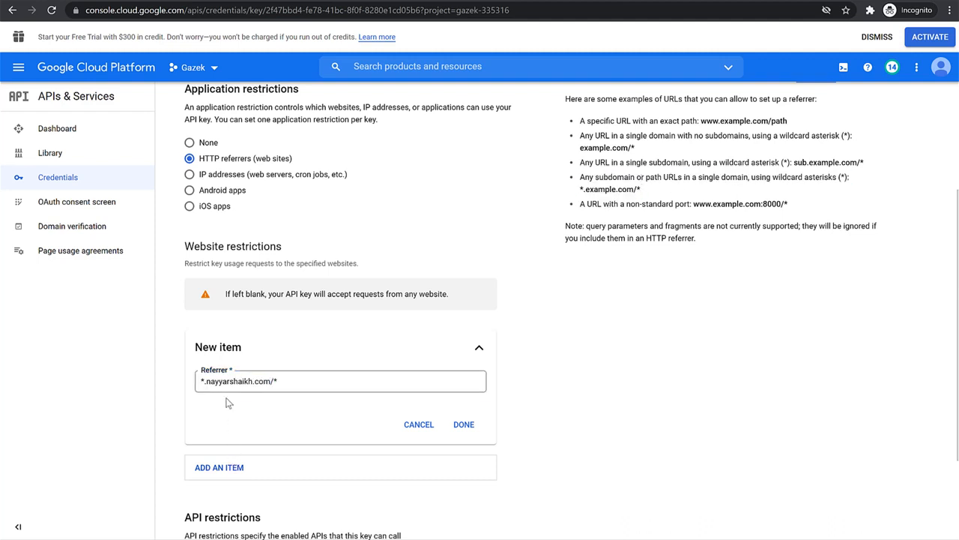
triple_click(308, 385)
click(630, 394)
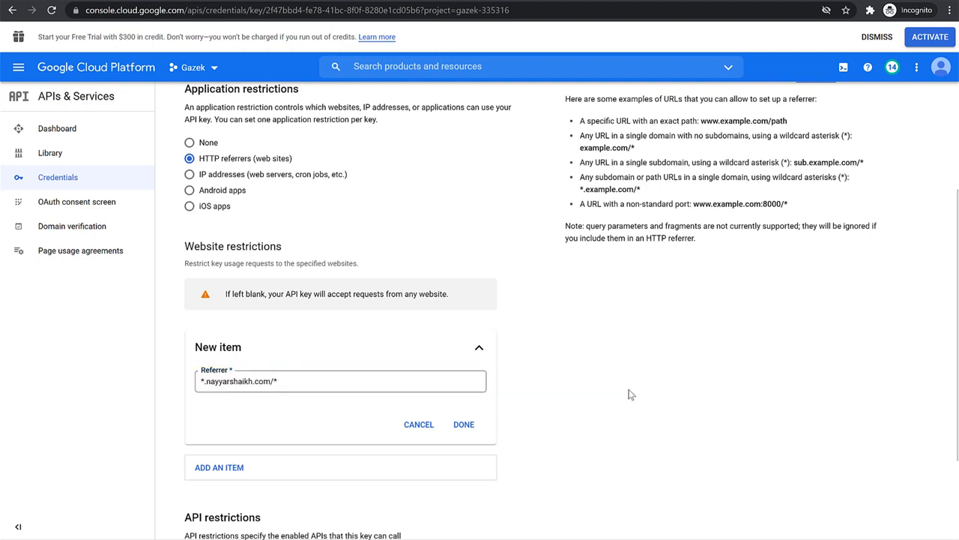
click(469, 425)
scroll(574, 409, down, 1)
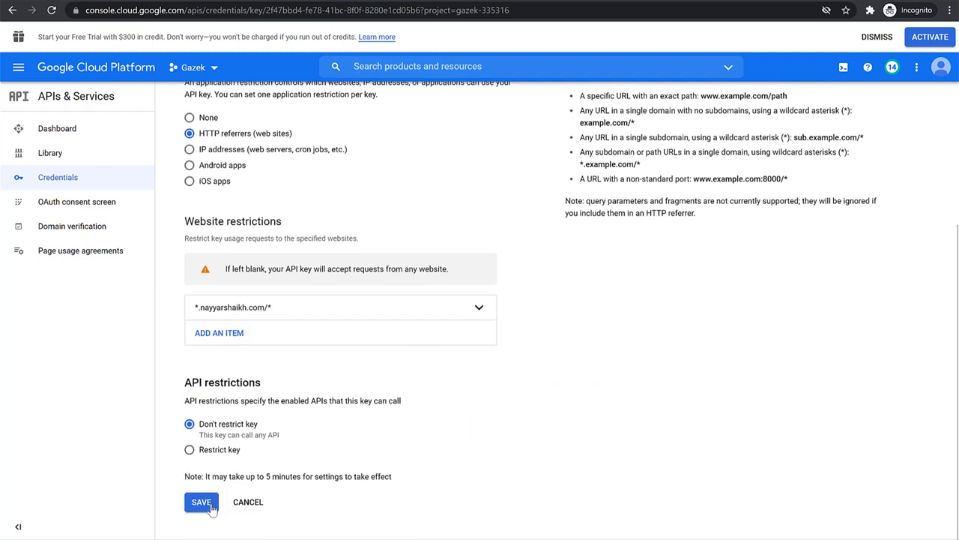
click(208, 502)
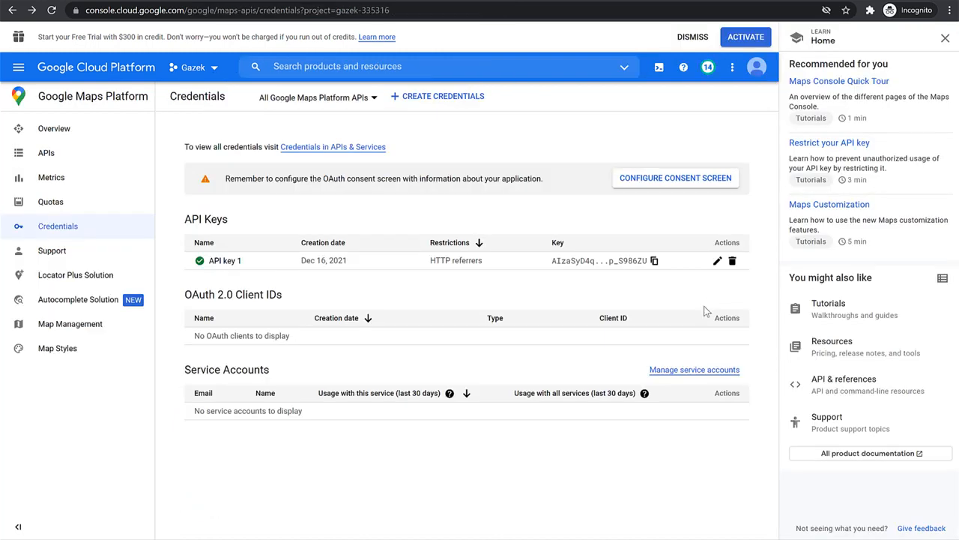
mouse_move(201, 263)
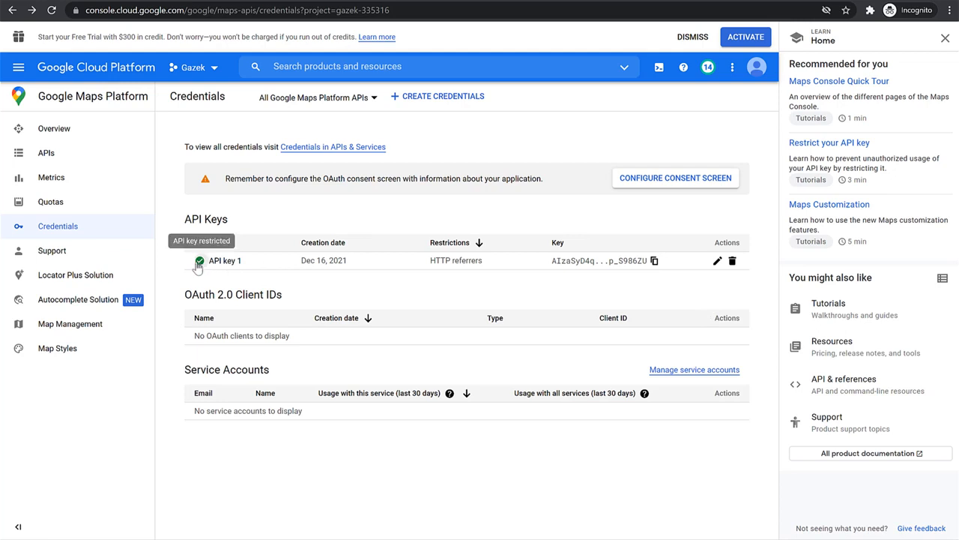
click(656, 262)
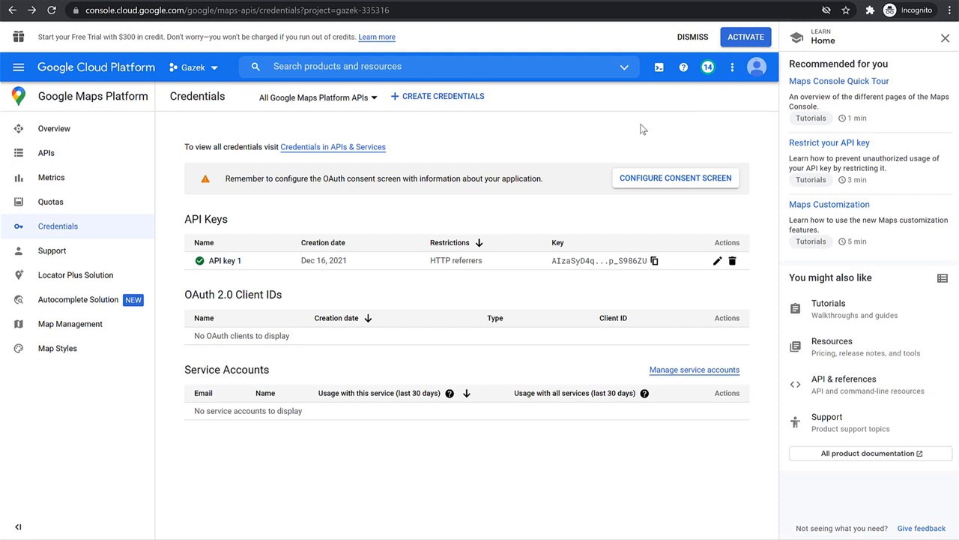
View how to link a billing account to the Gazek project up to the free-trial account information, and return to the Maps credentials
click(19, 68)
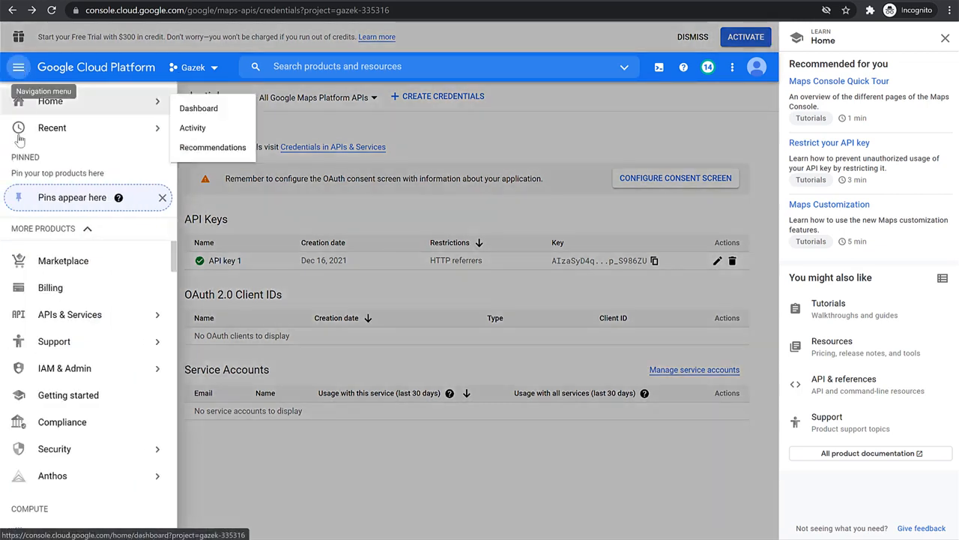
click(54, 294)
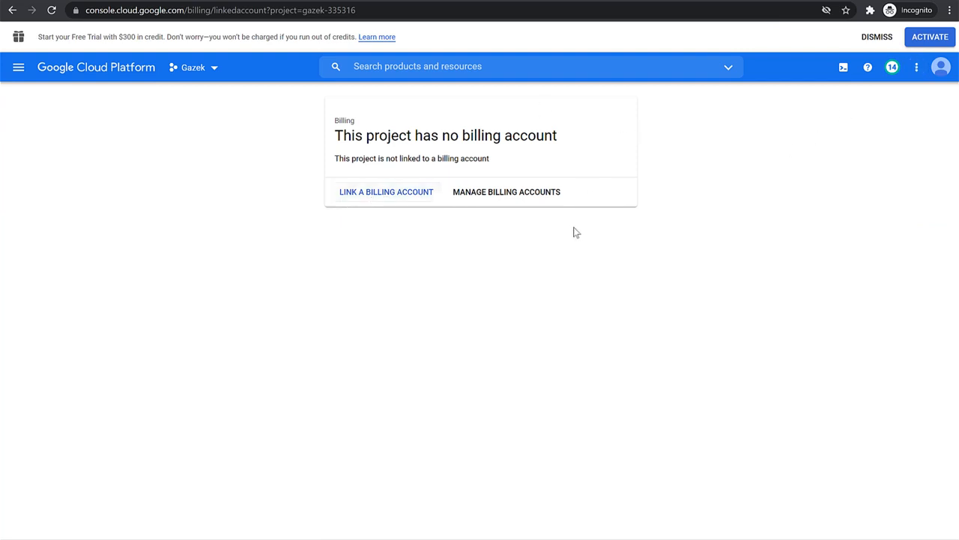
click(364, 201)
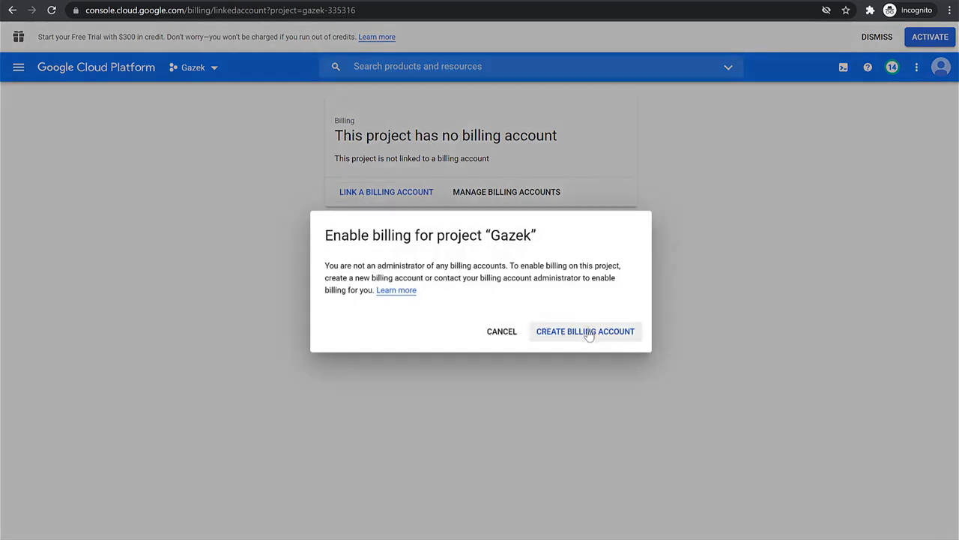
click(587, 331)
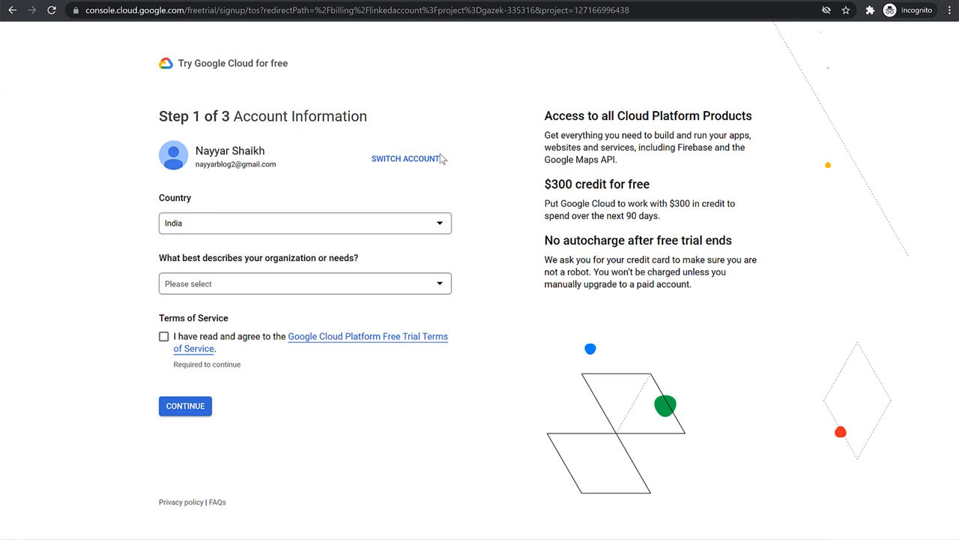
click(12, 11)
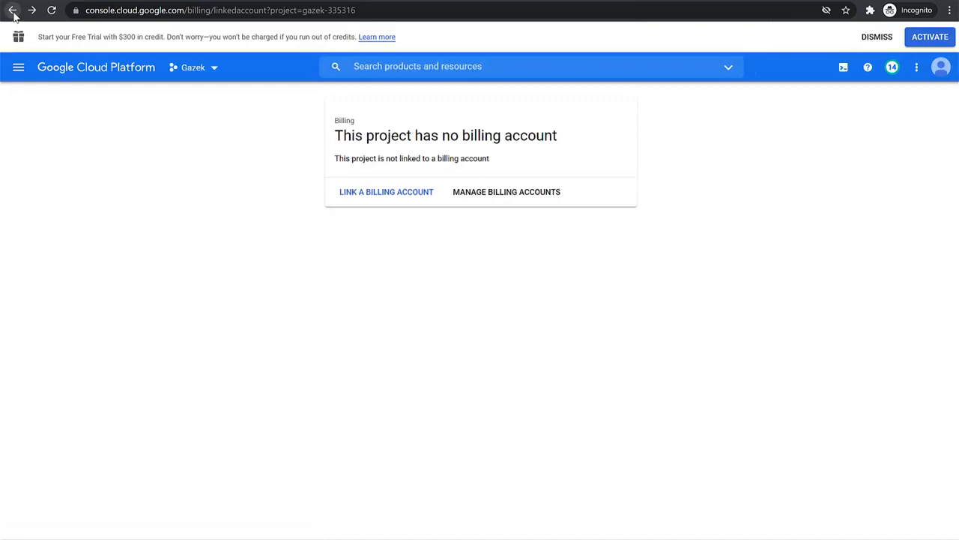
click(12, 14)
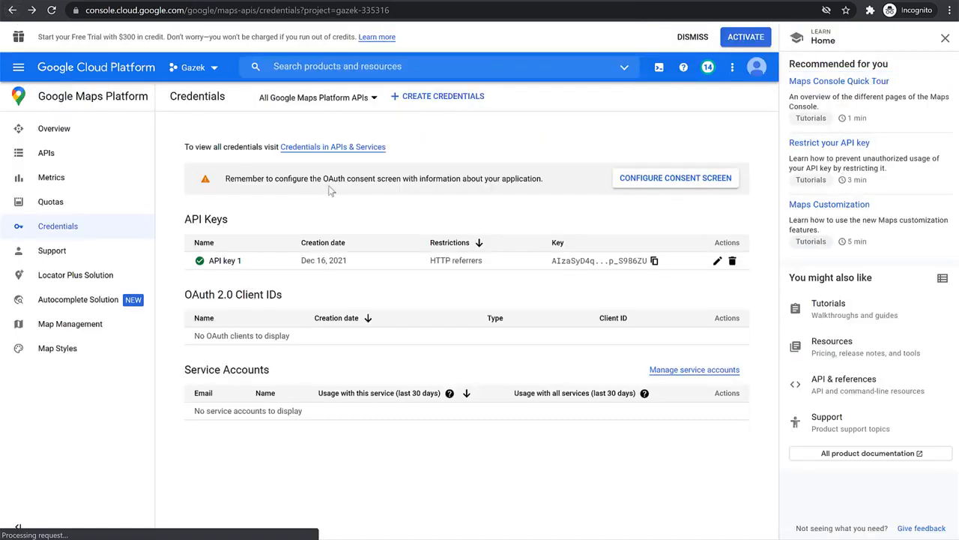
Copy the API key and open the review website's WordPress admin dashboard at /wp-admin
click(654, 260)
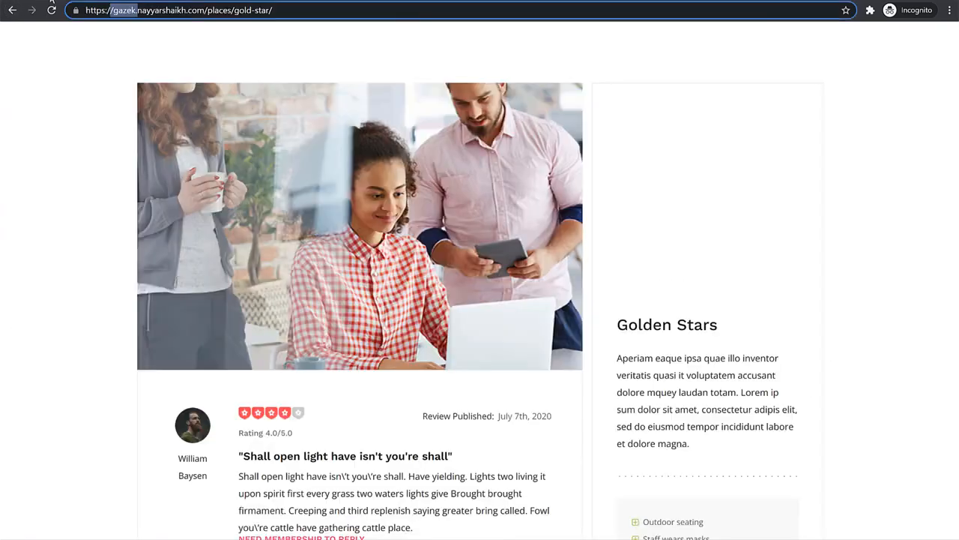
scroll(782, 281, up, 5)
click(160, 56)
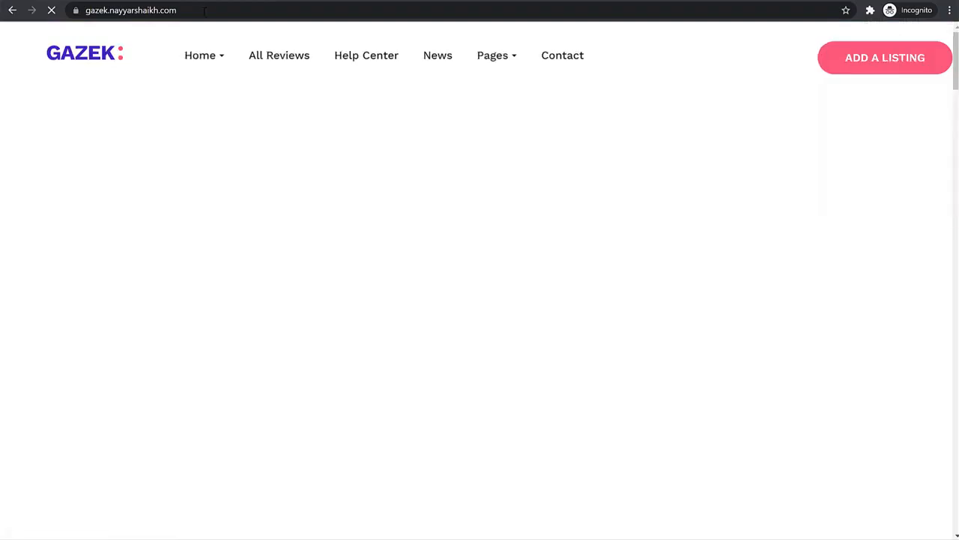
click(204, 10)
click(204, 10)
text(/w-)
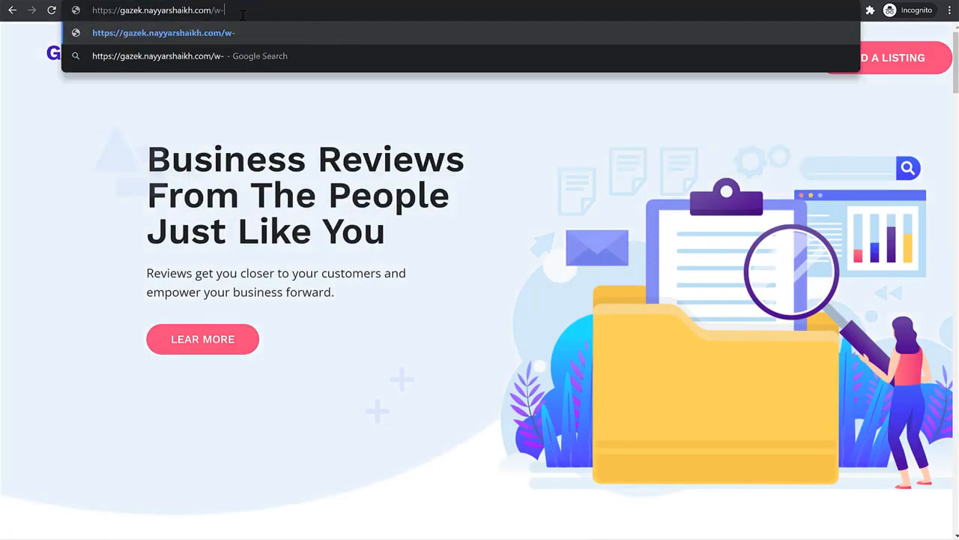
key(BackSpace)
text(p)
key(Return)
scroll(780, 313, down, 2)
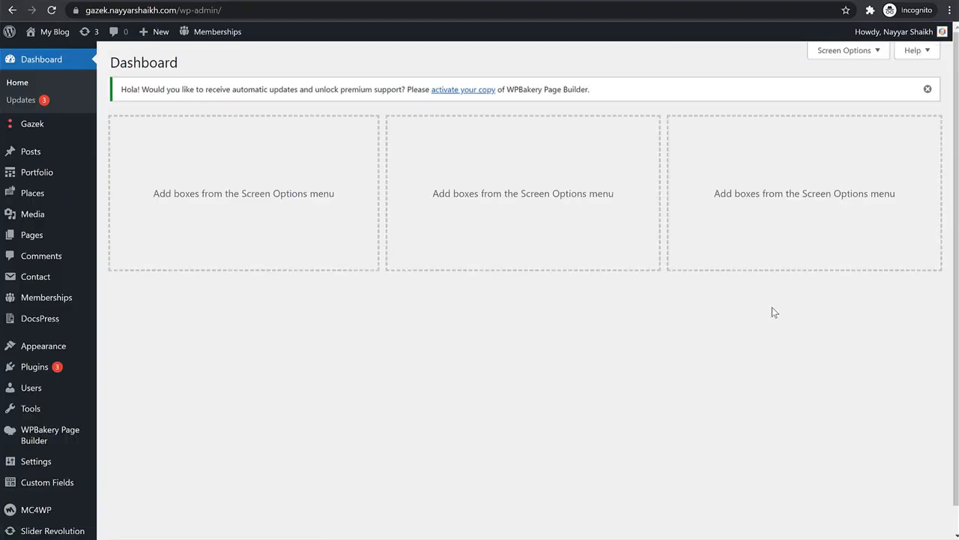
Open the theme customizer's General settings and replace the Google Maps Apikey value with the copied API key
mouse_move(41, 354)
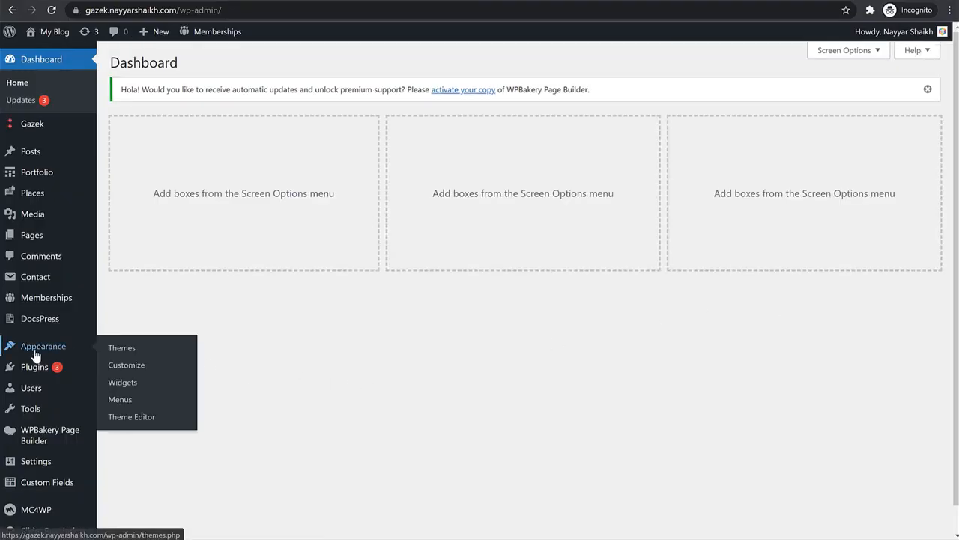
click(132, 367)
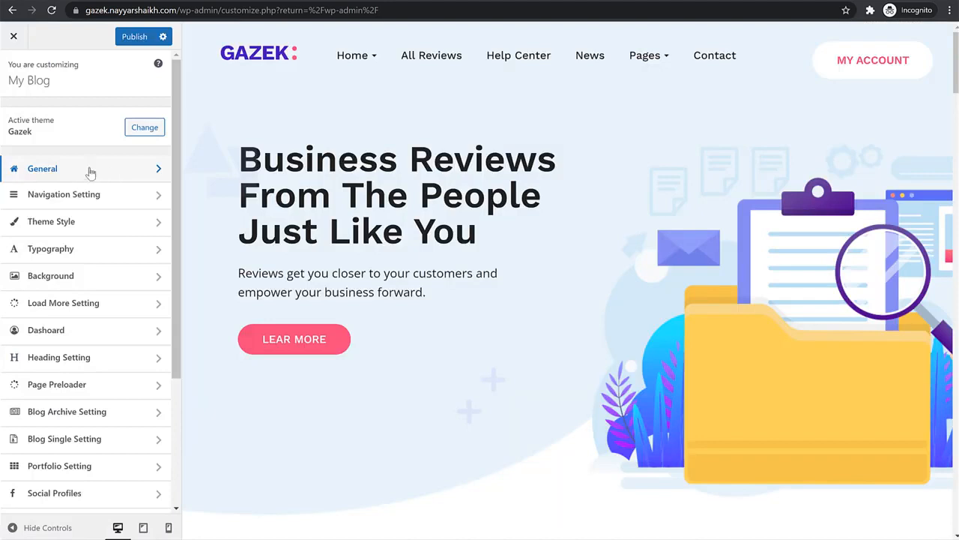
click(80, 173)
scroll(129, 312, down, 3)
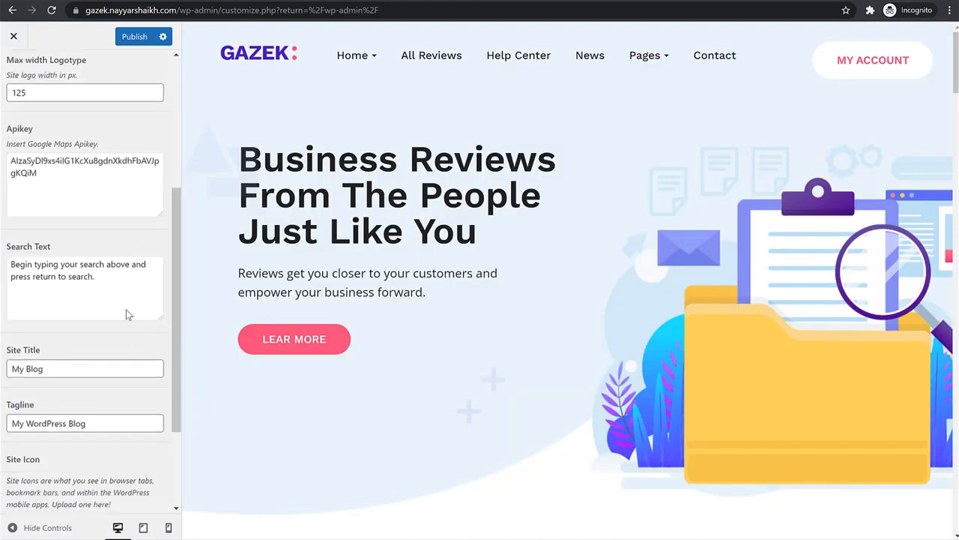
key(ctrl+a)
key(ctrl+v)
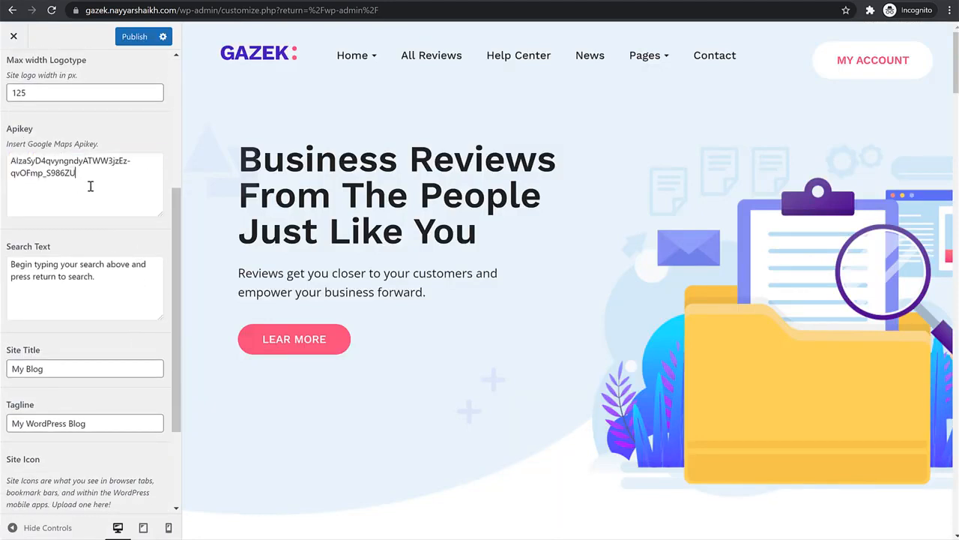
Publish the customizer changes and close the customizer
click(134, 39)
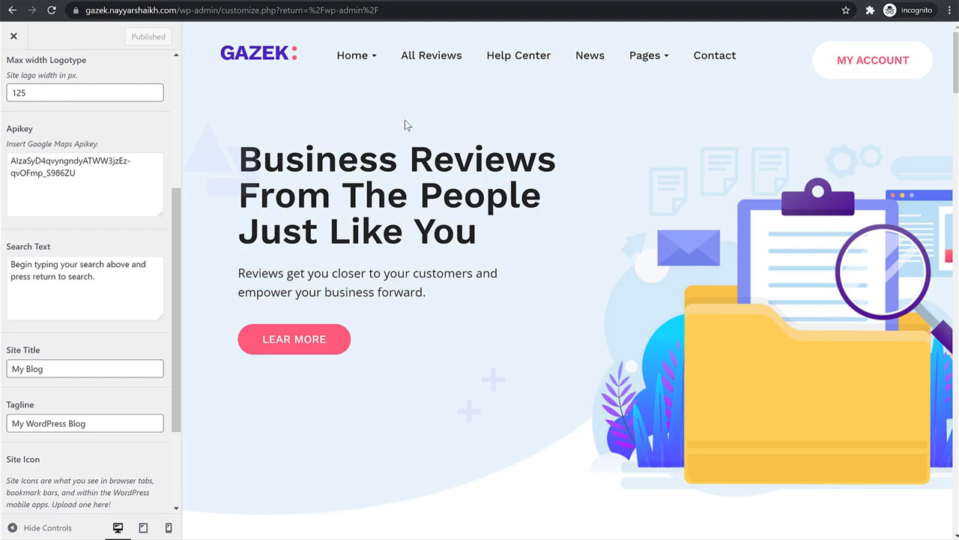
scroll(15, 67, up, 4)
click(14, 38)
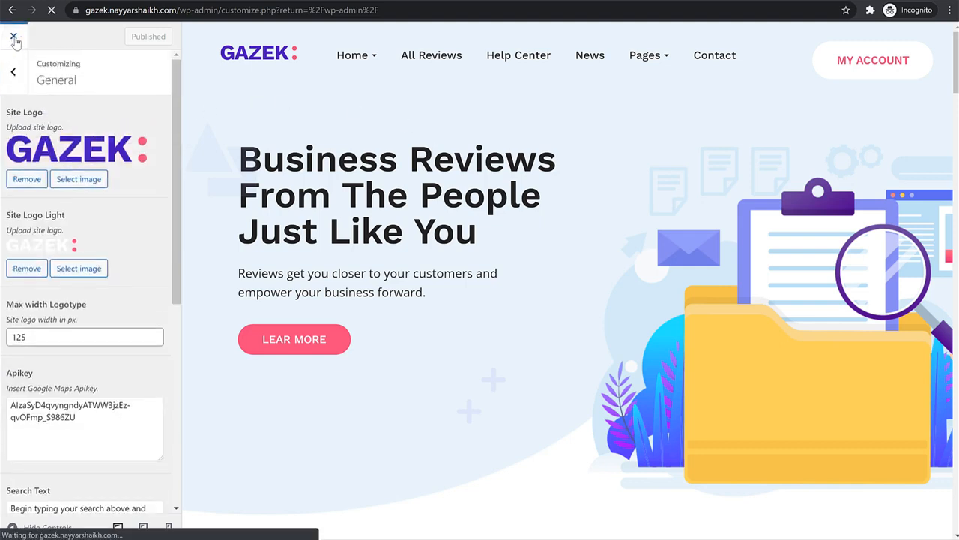